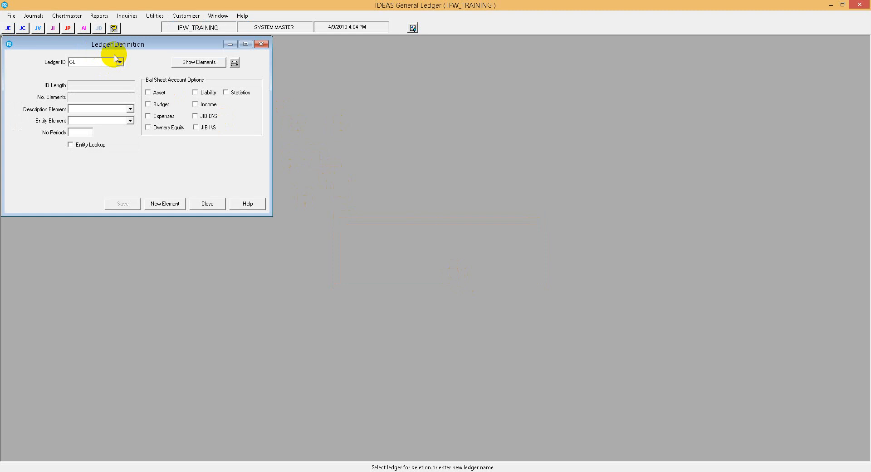
Create a new element type for the GL ledger named ENTITY, with prefix character E and length 4, replacing the prefilled details
{"action": "key", "text": "Tab"}
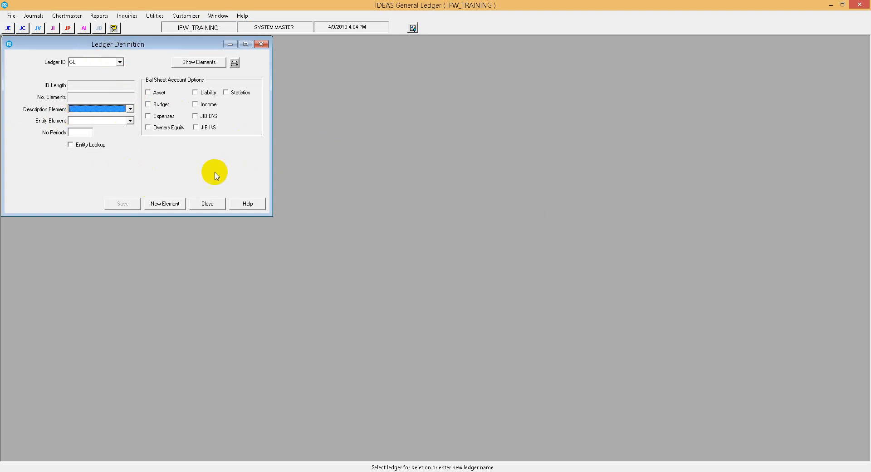
{"action": "left_click", "coordinate": [165, 203]}
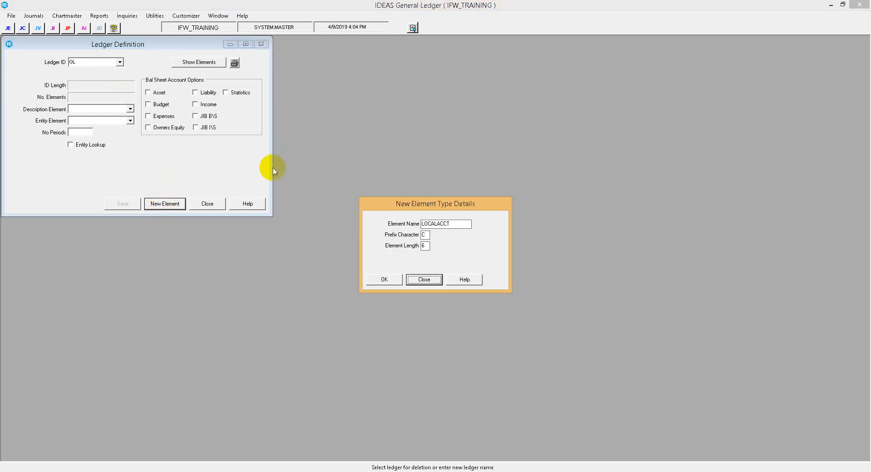
{"action": "left_click", "coordinate": [447, 223]}
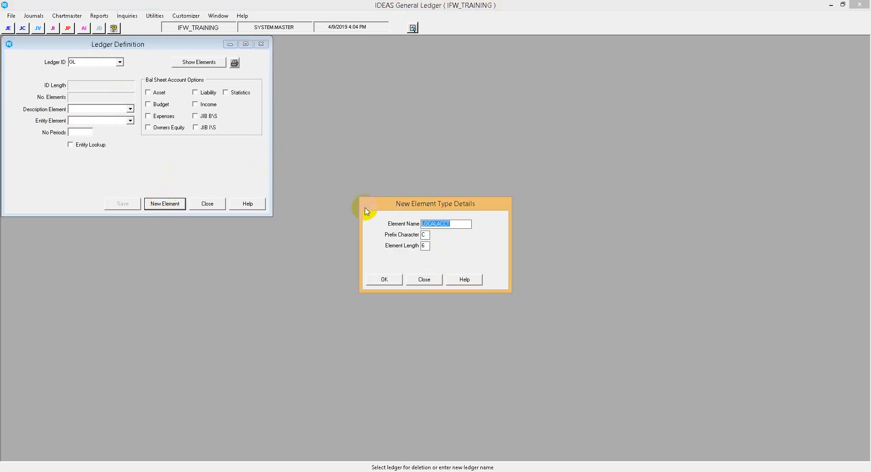
{"action": "key", "text": "BackSpace"}
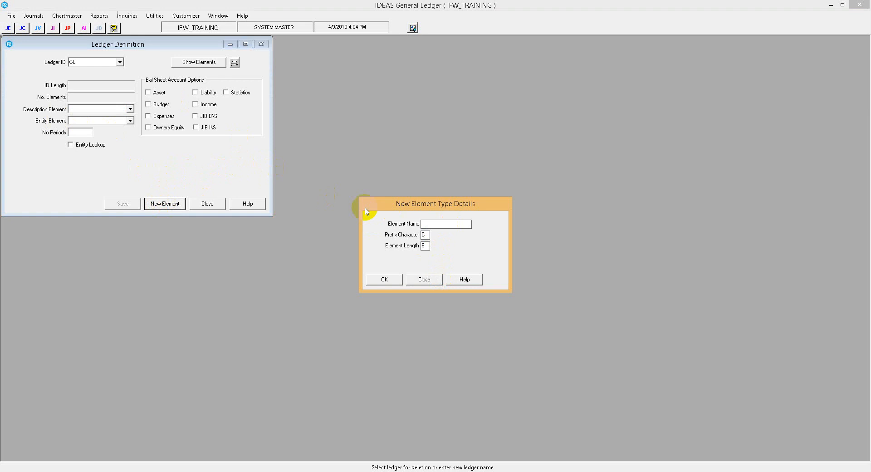
{"action": "key", "text": "BackSpace"}
{"action": "left_click", "coordinate": [426, 248]}
{"action": "key", "text": "BackSpace"}
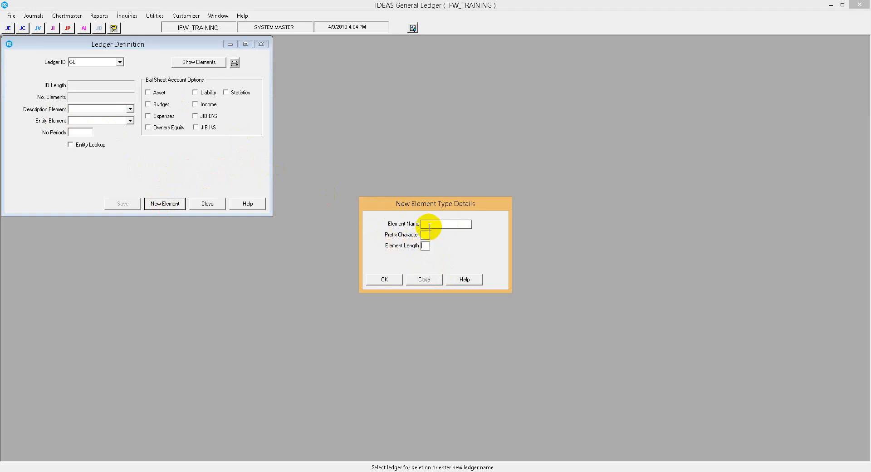
{"action": "left_click", "coordinate": [430, 225]}
{"action": "type", "text": "ENTITY"}
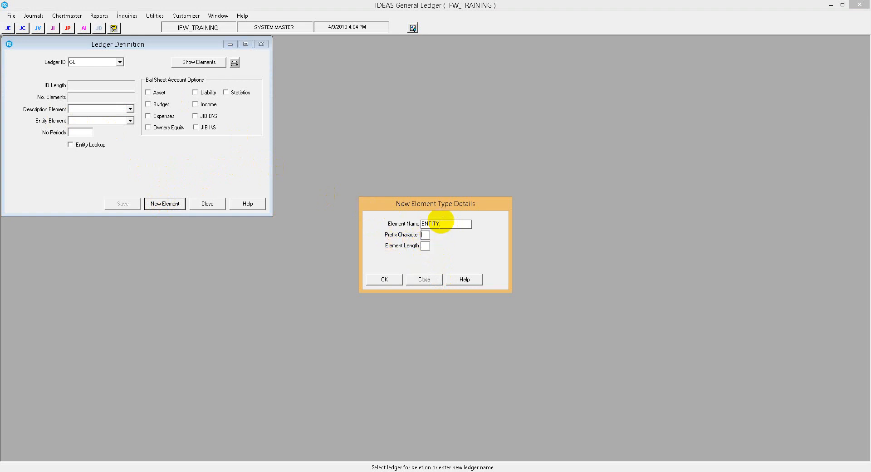
{"action": "key", "text": "Tab"}
{"action": "type", "text": "E"}
{"action": "type", "text": "4"}
{"action": "left_click", "coordinate": [381, 277]}
Create a new element type named ACCOUNT with prefix character A and length 7
{"action": "left_click", "coordinate": [152, 204]}
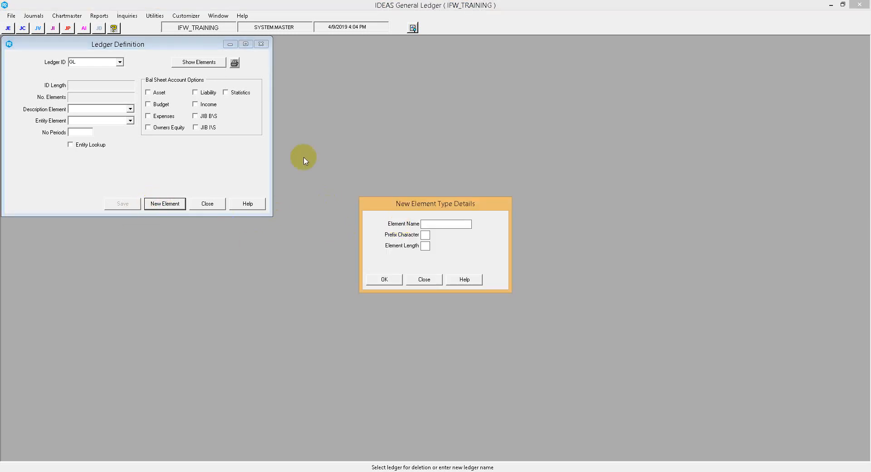
{"action": "left_click", "coordinate": [446, 222]}
{"action": "type", "text": "AFE"}
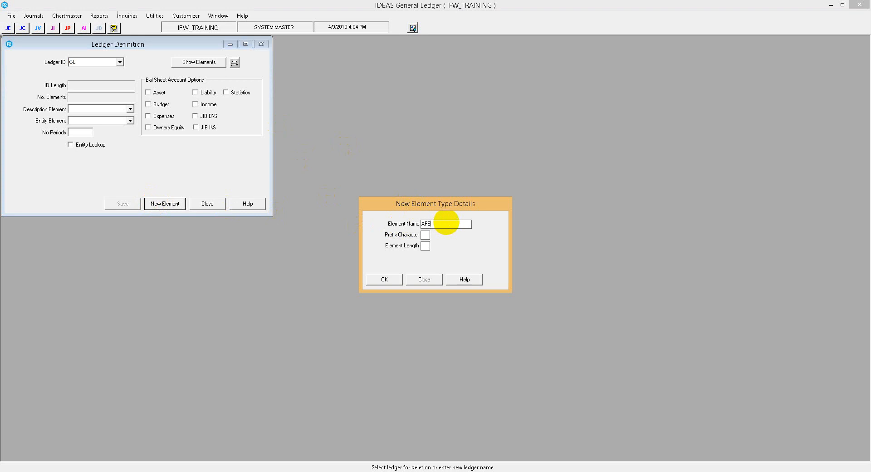
{"action": "key", "text": "Tab"}
{"action": "left_click_drag", "start_coordinate": [446, 222], "coordinate": [417, 223]}
{"action": "type", "text": "ACCOUNT"}
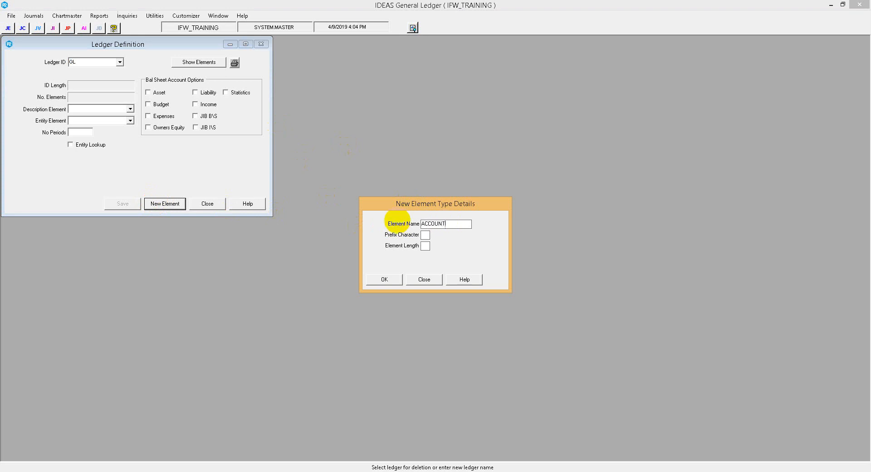
{"action": "key", "text": "Tab"}
{"action": "type", "text": "A"}
{"action": "type", "text": "7"}
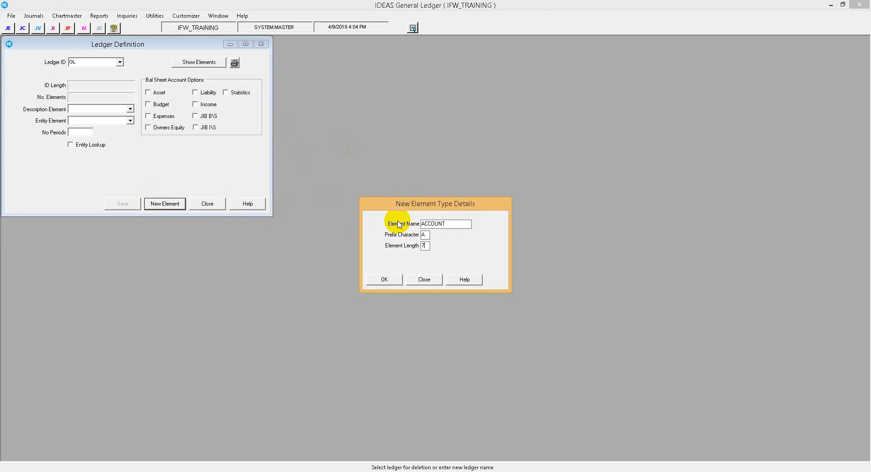
{"action": "left_click", "coordinate": [381, 276]}
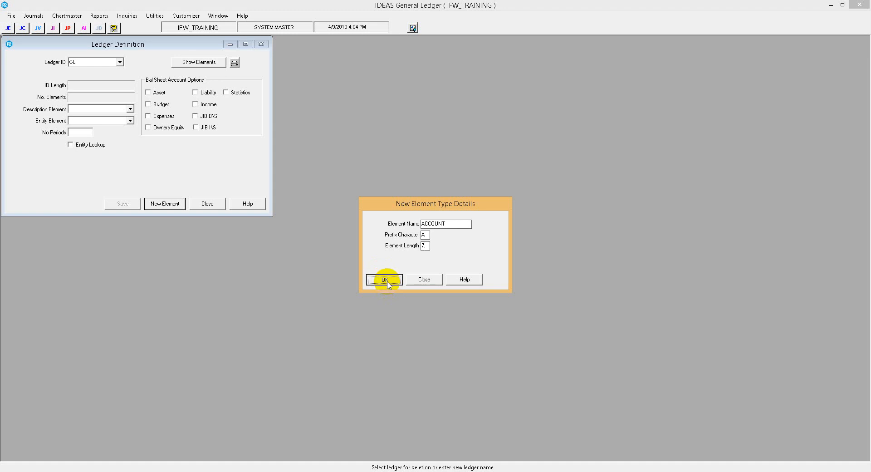
Create a new element type named AFE with prefix character F and length 7
{"action": "left_click", "coordinate": [171, 203]}
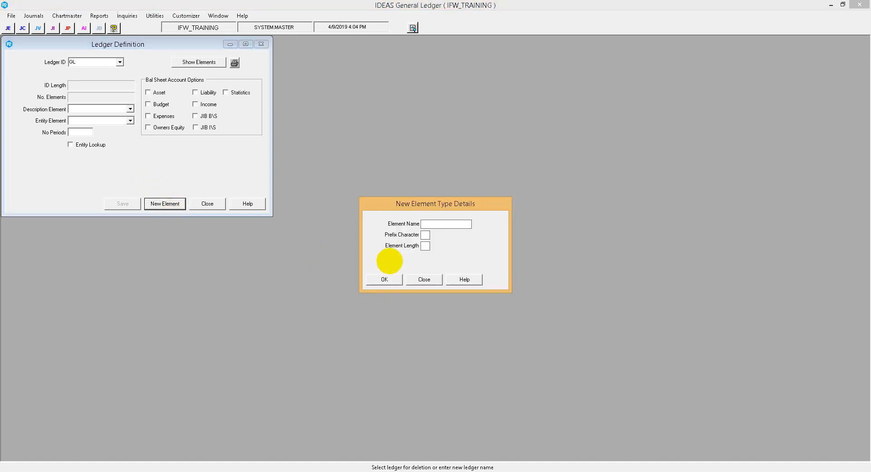
{"action": "type", "text": "AFE"}
{"action": "type", "text": "F"}
{"action": "type", "text": "7"}
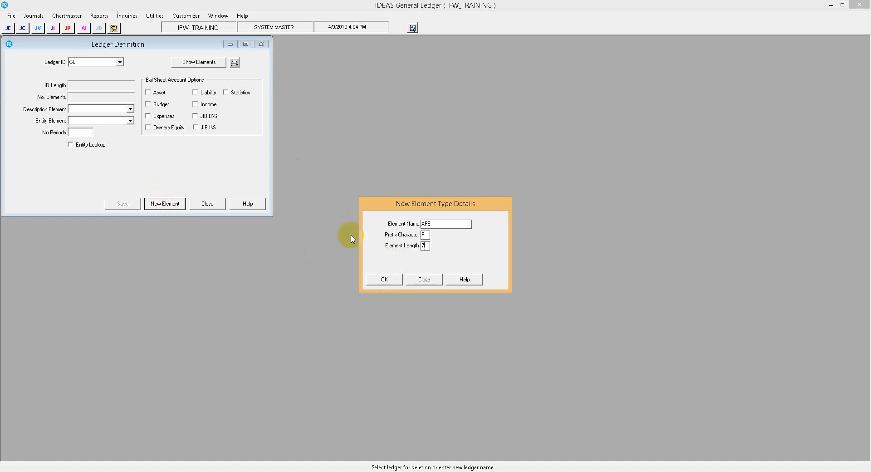
{"action": "left_click", "coordinate": [374, 279]}
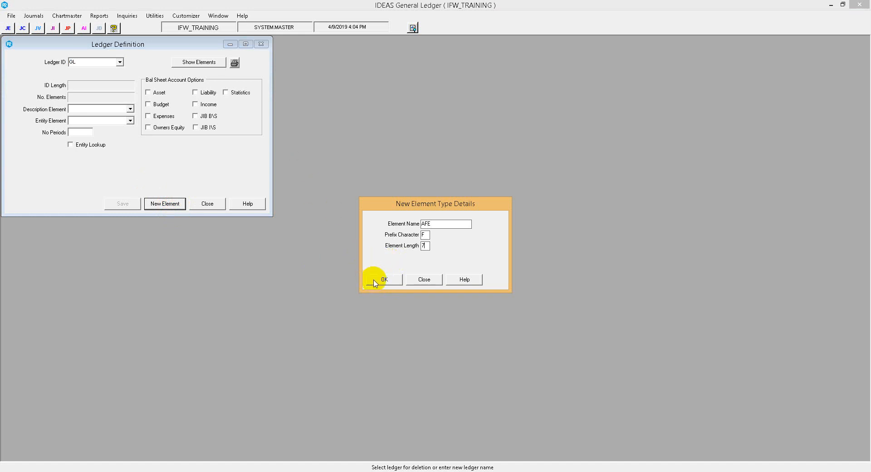
Create a new element type named COSTCENTER with prefix character C
{"action": "left_click", "coordinate": [170, 204]}
{"action": "type", "text": "COSTCENTER"}
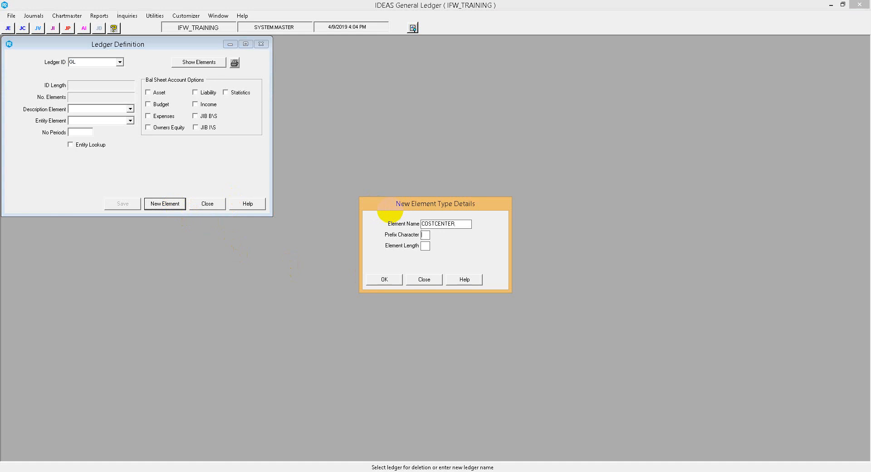
{"action": "key", "text": "Tab"}
{"action": "type", "text": "C"}
{"action": "left_click", "coordinate": [386, 279]}
Create a new element type named DEPARTMENT with prefix character D and length 3
{"action": "left_click", "coordinate": [172, 203]}
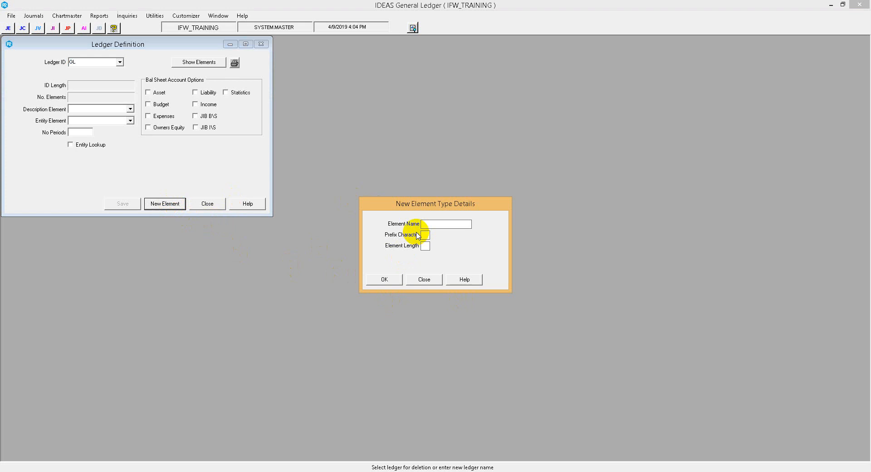
{"action": "type", "text": "DEPARTMENT"}
{"action": "left_click", "coordinate": [425, 235]}
{"action": "type", "text": "D"}
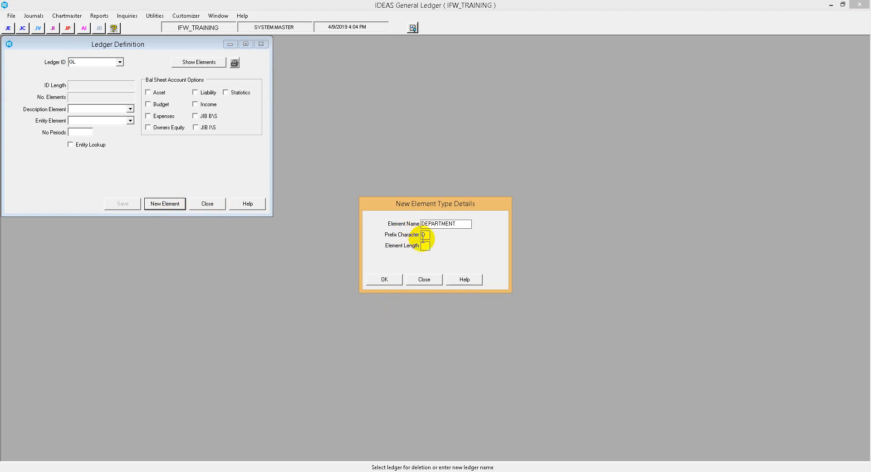
{"action": "type", "text": "3"}
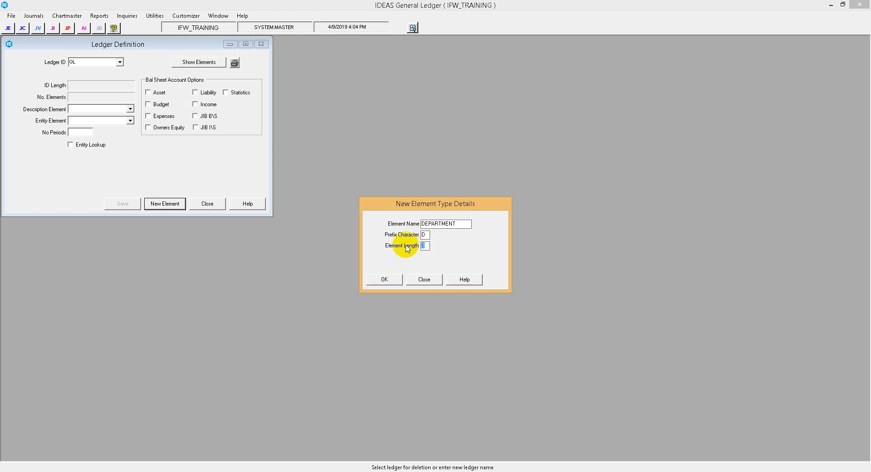
{"action": "left_click", "coordinate": [384, 277]}
Create a new element type named PRODMONTH with prefix character P and length 4
{"action": "left_click", "coordinate": [166, 204]}
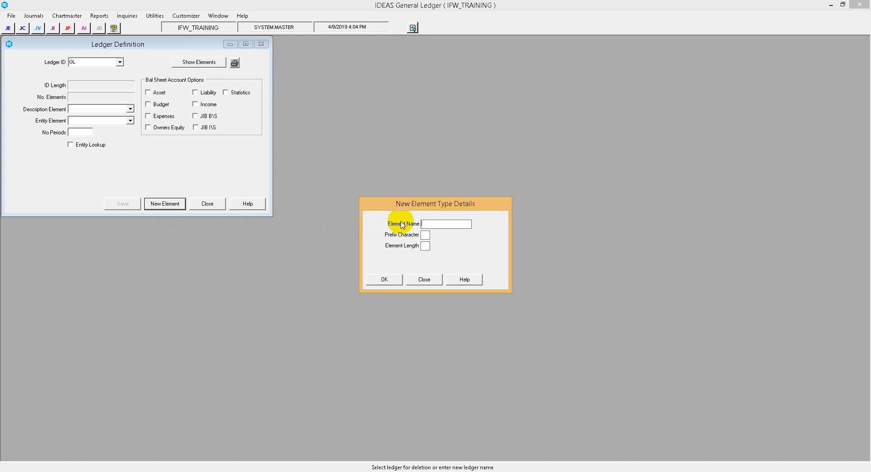
{"action": "type", "text": "PRODMONTH"}
{"action": "type", "text": "P"}
{"action": "left_click", "coordinate": [381, 277]}
Create a new element type named BILLCODE with prefix character B
{"action": "left_click", "coordinate": [165, 203]}
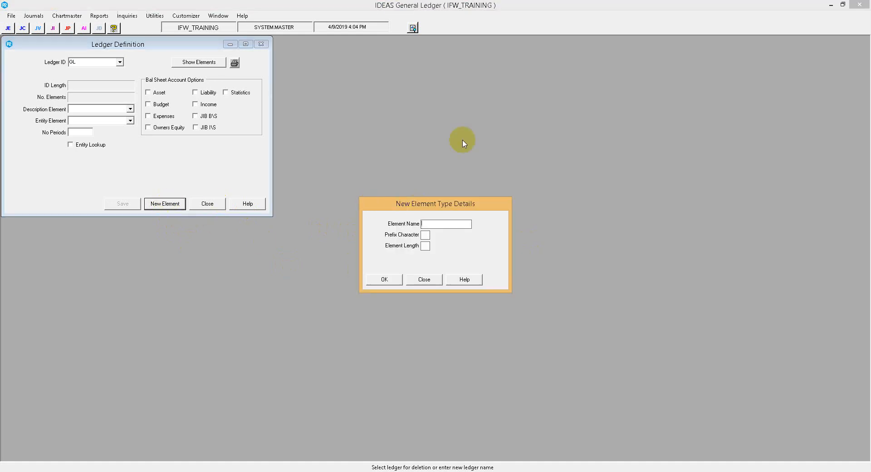
{"action": "type", "text": "BILLCODE"}
{"action": "type", "text": "B"}
{"action": "left_click", "coordinate": [387, 277]}
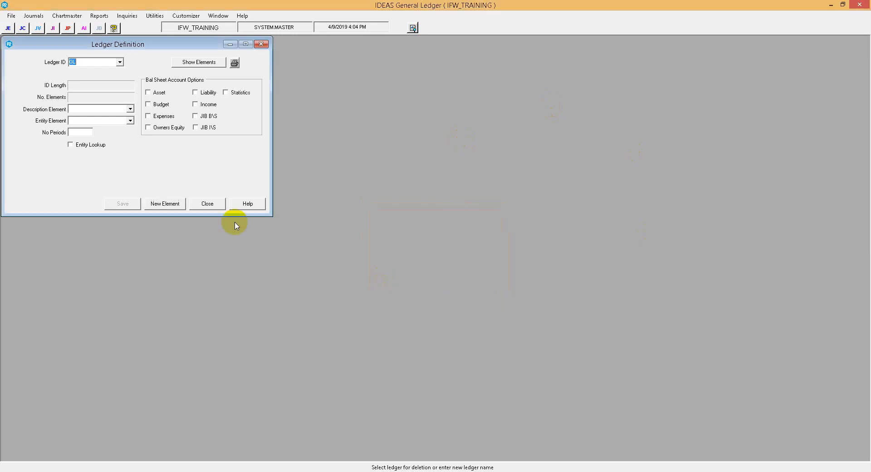
Create a new element type named SUBLOCAL with prefix character S
{"action": "left_click", "coordinate": [167, 202]}
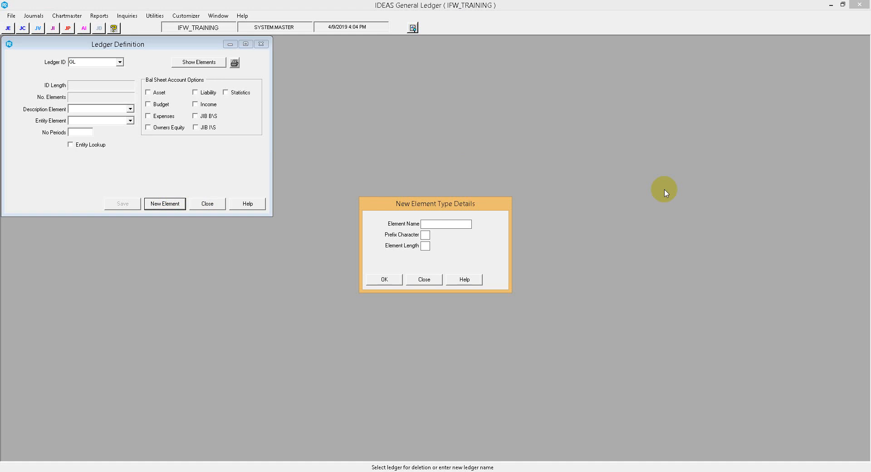
{"action": "type", "text": "LOCALAC"}
{"action": "key", "text": "BackSpace"}
{"action": "key", "text": "BackSpace"}
{"action": "key", "text": "BackSpace"}
{"action": "key", "text": "BackSpace"}
{"action": "key", "text": "BackSpace"}
{"action": "key", "text": "BackSpace"}
{"action": "key", "text": "BackSpace"}
{"action": "type", "text": "SUBLOCAL"}
{"action": "key", "text": "Tab"}
{"action": "type", "text": "S"}
{"action": "left_click", "coordinate": [384, 278]}
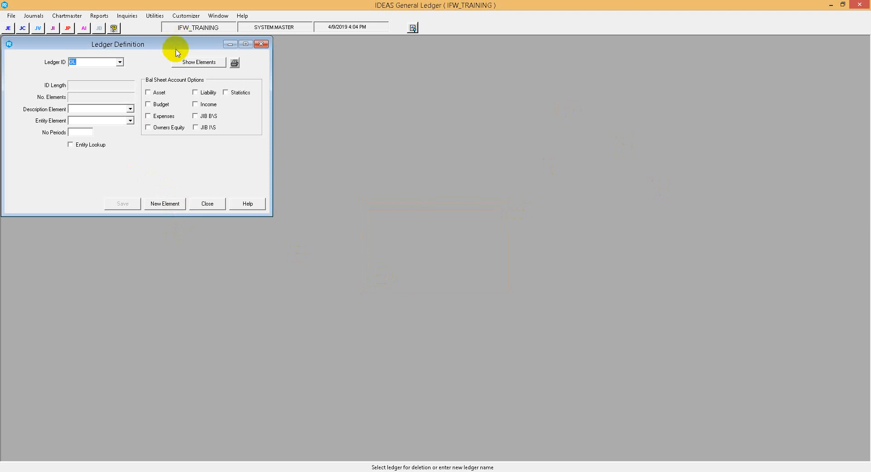
Set the GL ledger's description element to ACCOUNT and its entity element to ENTITY
{"action": "left_click", "coordinate": [132, 109]}
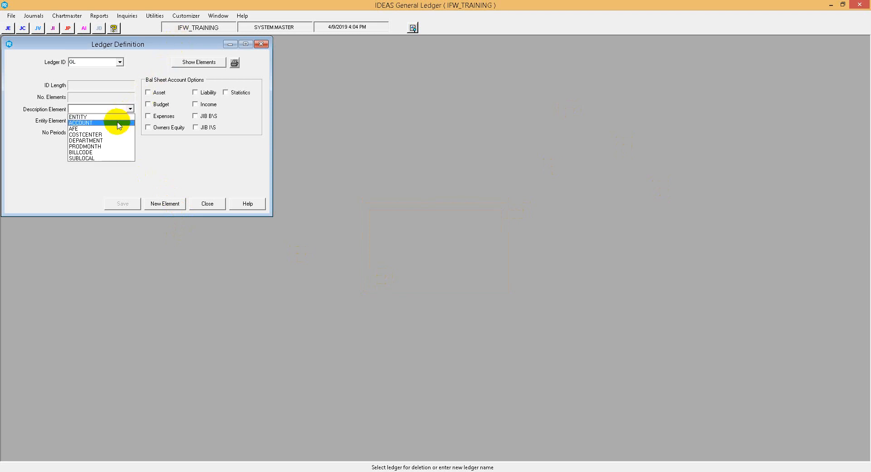
{"action": "left_click", "coordinate": [114, 120]}
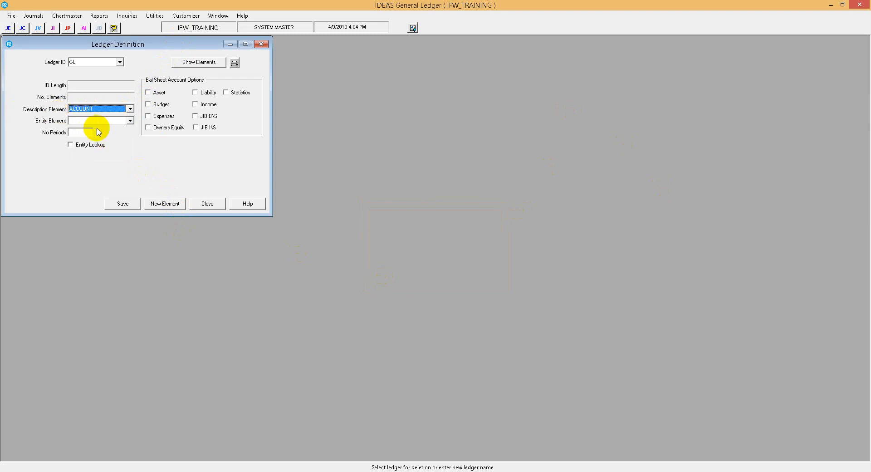
{"action": "left_click", "coordinate": [131, 122]}
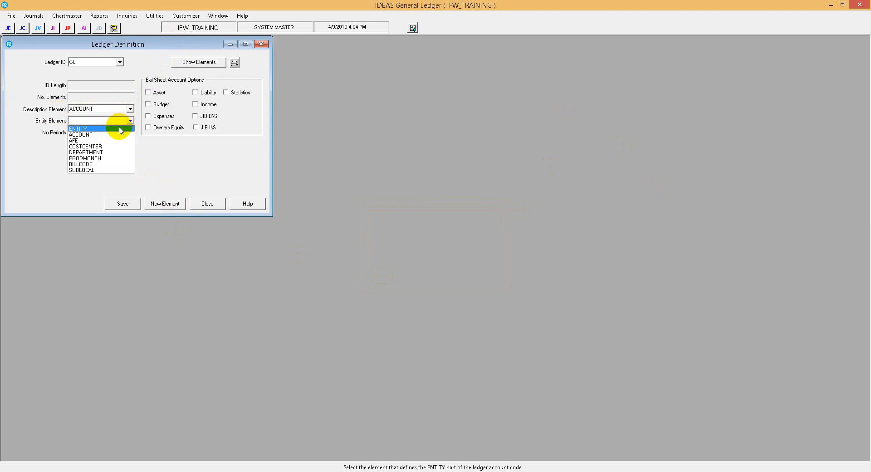
{"action": "left_click", "coordinate": [121, 129]}
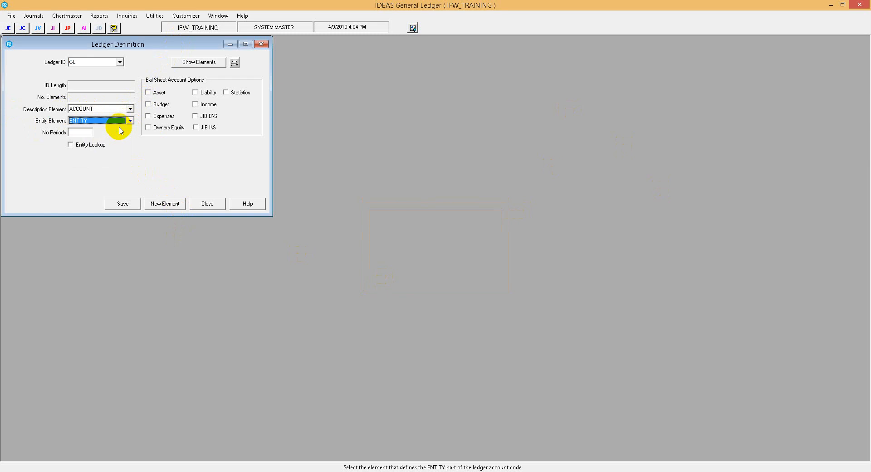
Set the ledger's number of periods to 13 and enable Entity Lookup
{"action": "left_click", "coordinate": [74, 132]}
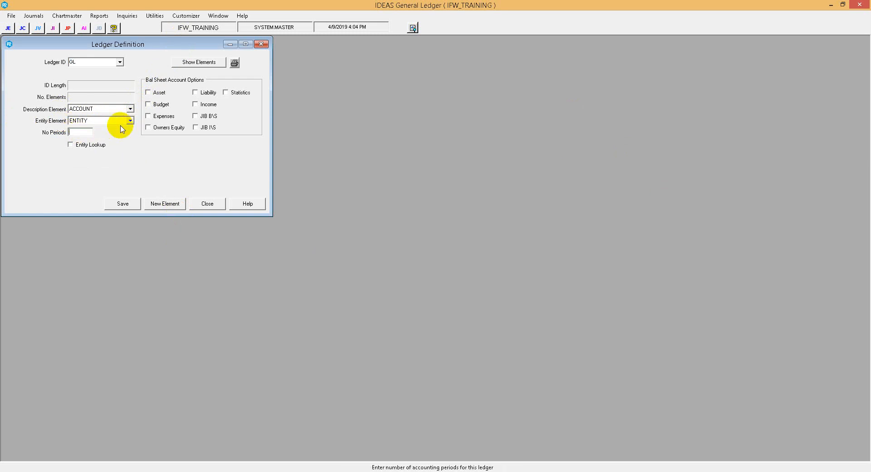
{"action": "type", "text": "13"}
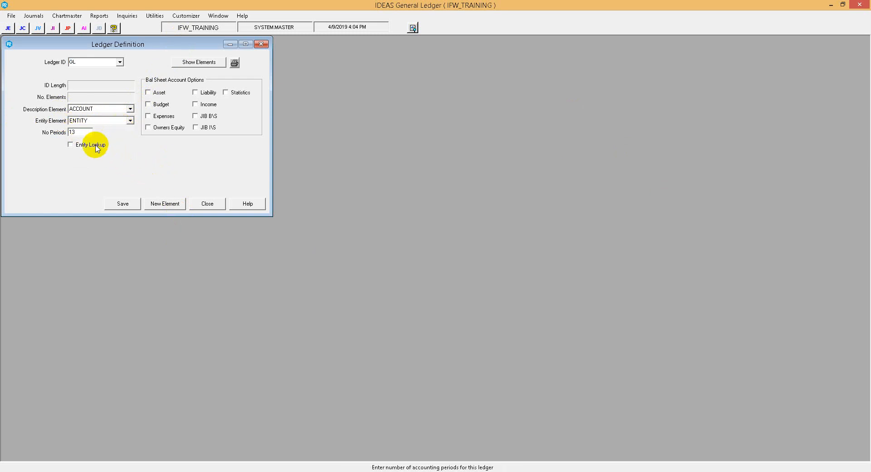
{"action": "left_click", "coordinate": [75, 146]}
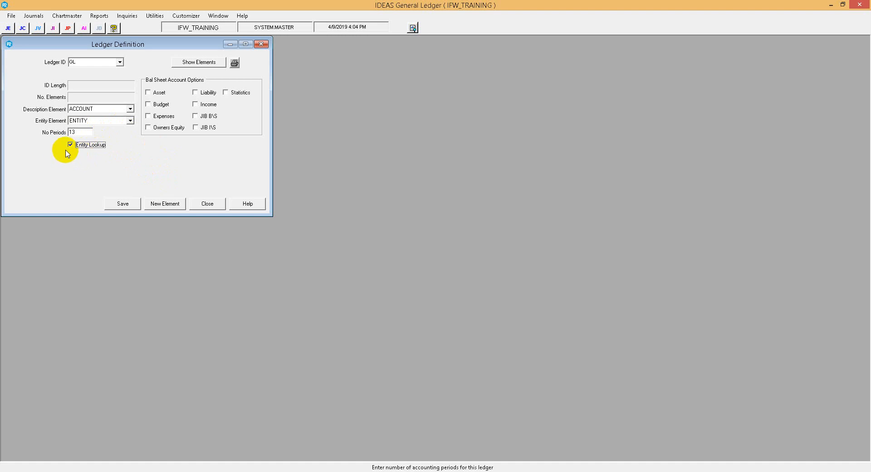
Enable the balance sheet account options Asset, Budget, Owners Equity, Liability, JIB B\S and Statistics, leaving JIB I\S off
{"action": "left_click", "coordinate": [149, 93]}
{"action": "left_click", "coordinate": [149, 131]}
{"action": "left_click", "coordinate": [204, 94]}
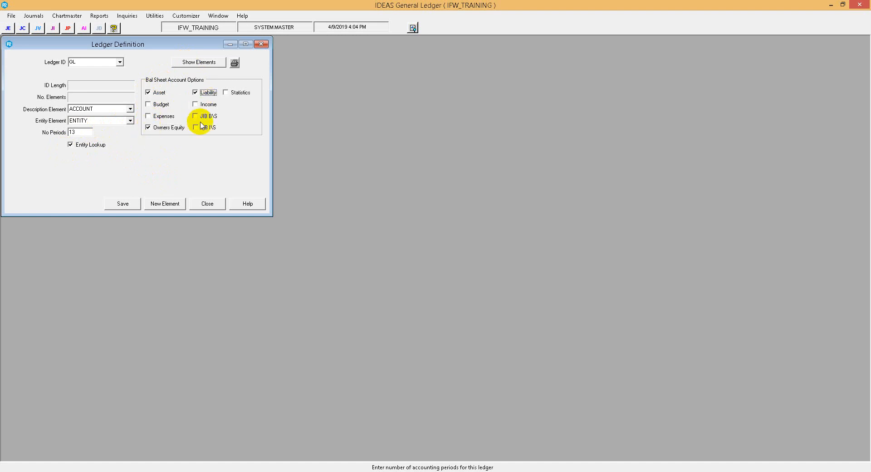
{"action": "left_click", "coordinate": [205, 127]}
{"action": "left_click", "coordinate": [232, 92]}
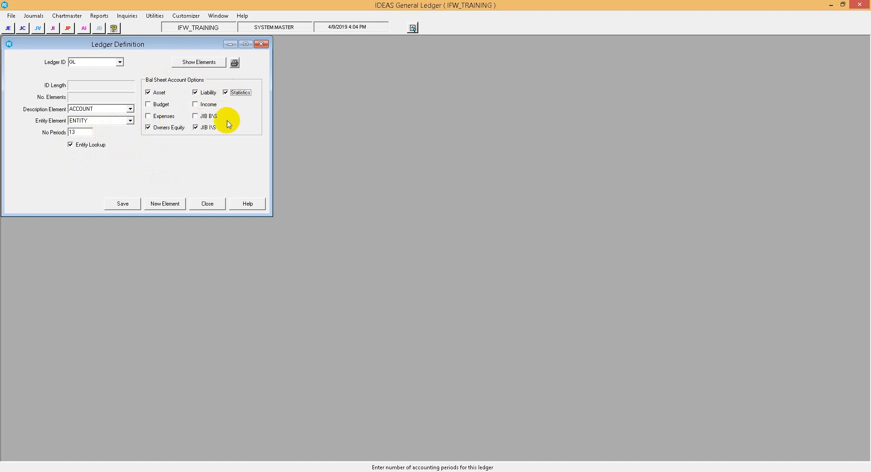
{"action": "left_click", "coordinate": [196, 127]}
{"action": "left_click", "coordinate": [196, 115]}
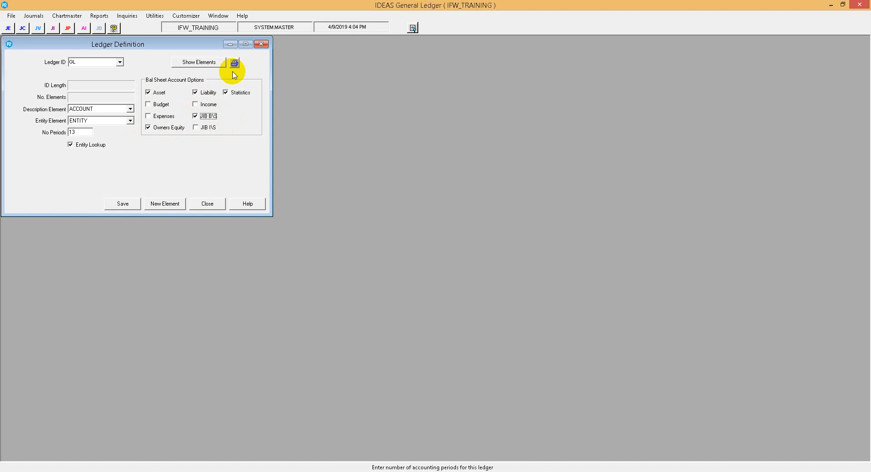
{"action": "left_click", "coordinate": [148, 104]}
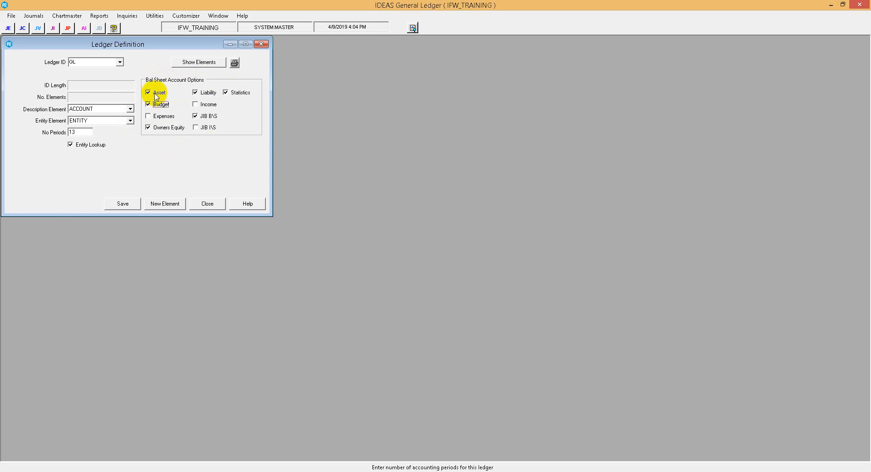
Assign ENTITY, AFE and ACCOUNT as elements 1, 2 and 3 of the GL ledger
{"action": "left_click", "coordinate": [196, 67]}
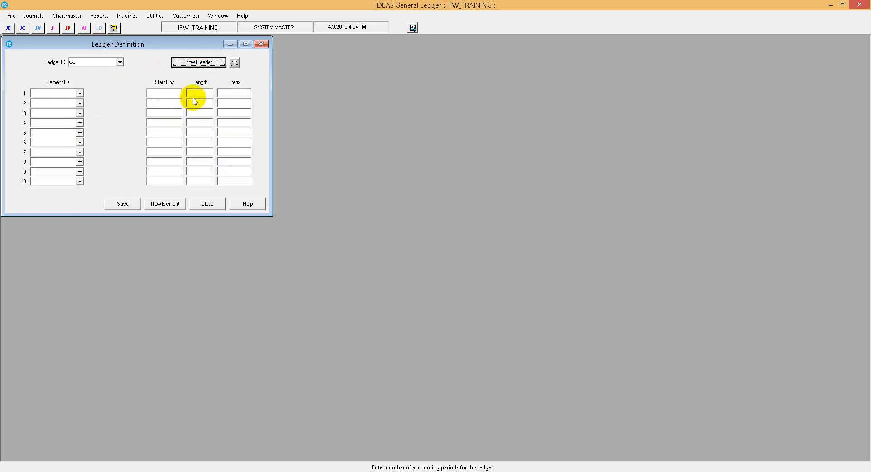
{"action": "left_click", "coordinate": [79, 94]}
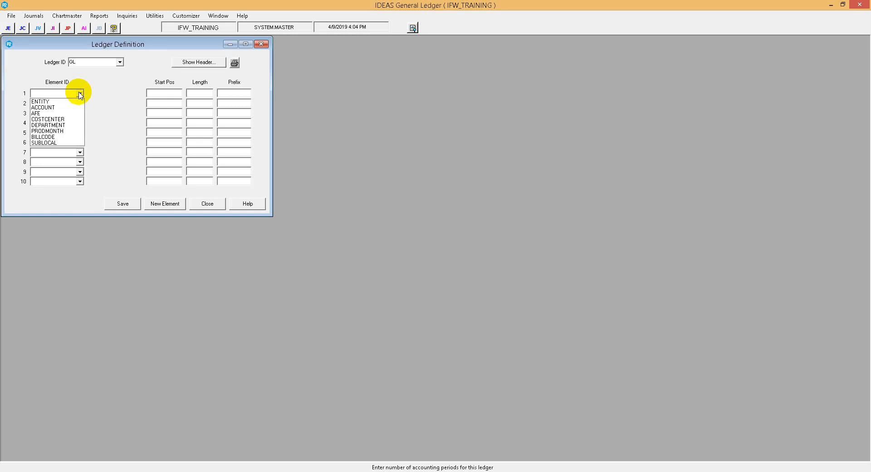
{"action": "left_click", "coordinate": [52, 102]}
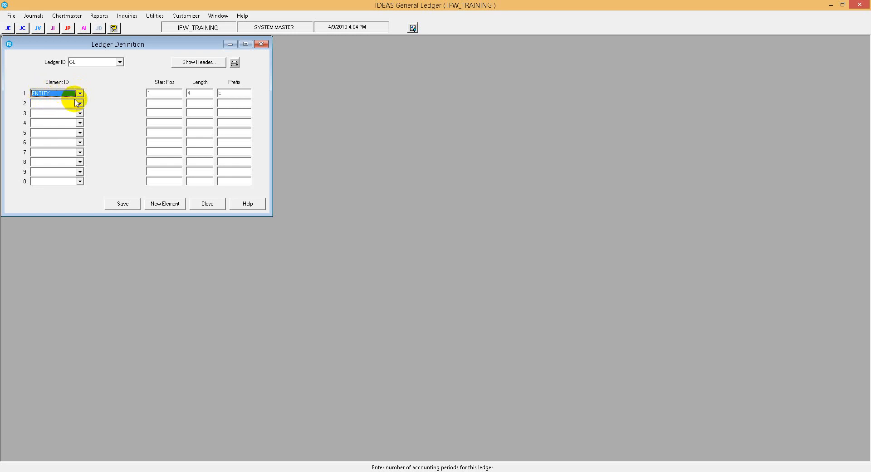
{"action": "left_click", "coordinate": [77, 103]}
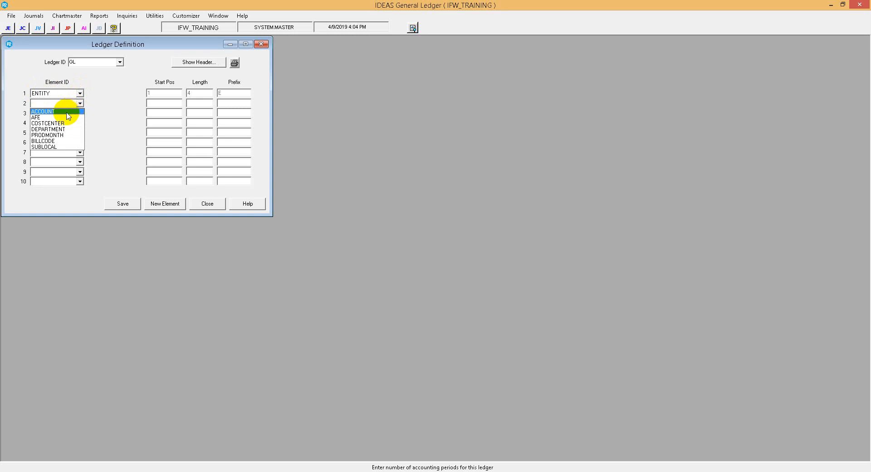
{"action": "left_click", "coordinate": [65, 117]}
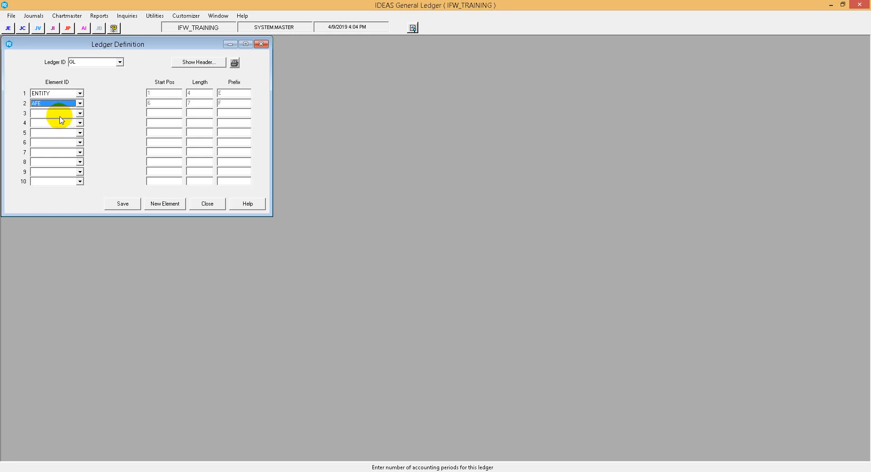
{"action": "left_click", "coordinate": [79, 114]}
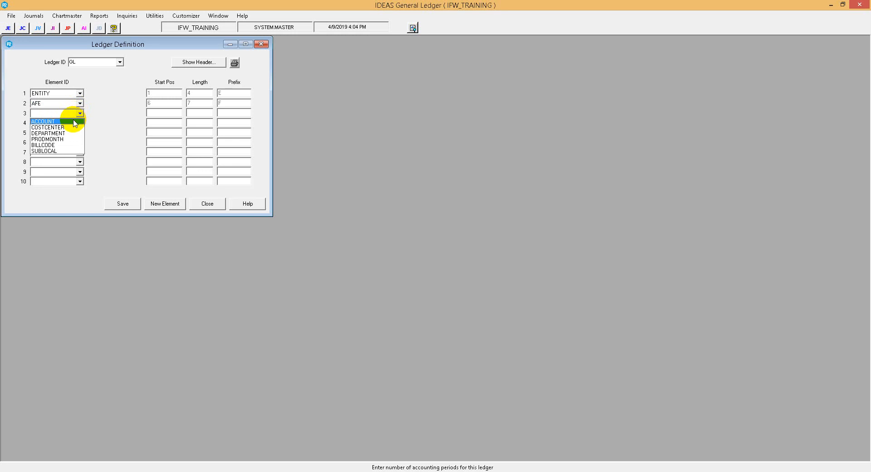
{"action": "left_click", "coordinate": [75, 121]}
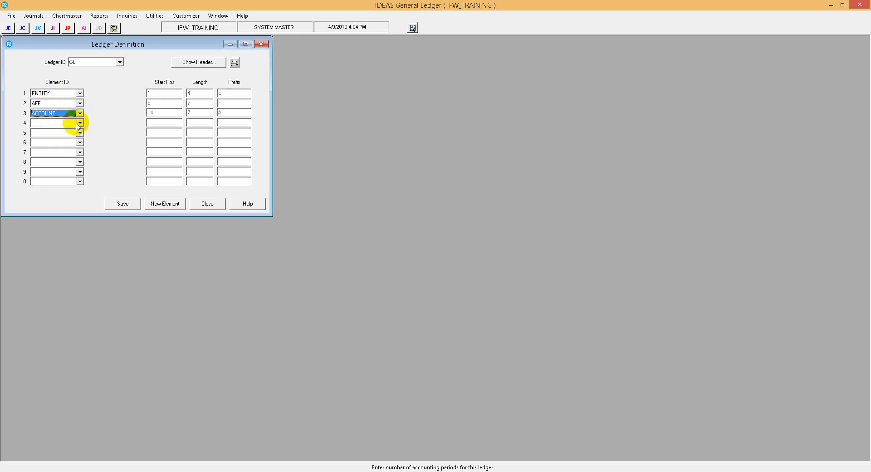
Assign COSTCENTER, DEPARTMENT and SUBLOCAL as elements 4, 5 and 6 of the GL ledger
{"action": "left_click", "coordinate": [80, 123]}
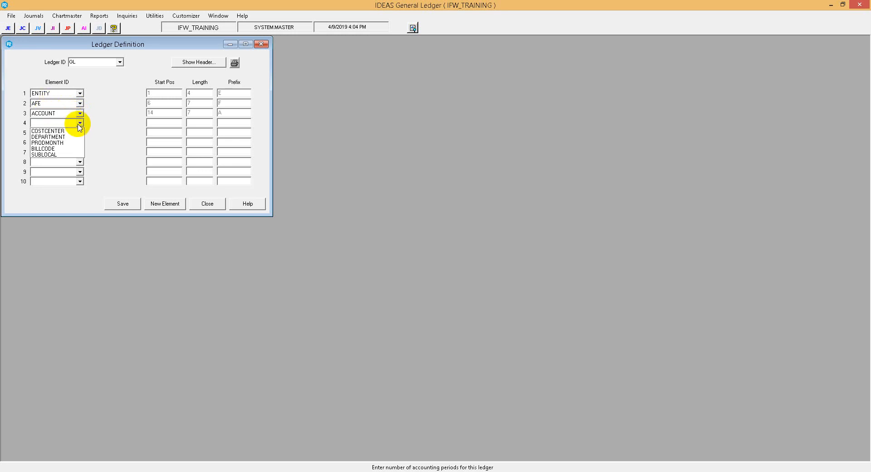
{"action": "left_click", "coordinate": [73, 131]}
{"action": "left_click", "coordinate": [79, 132]}
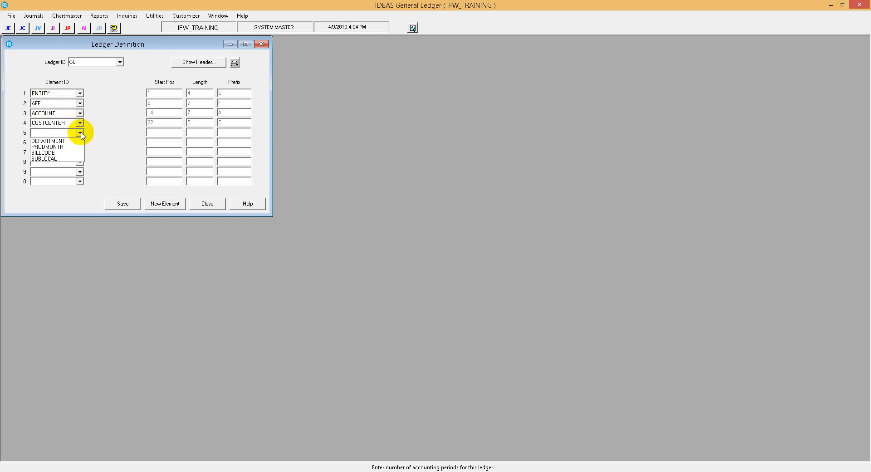
{"action": "left_click", "coordinate": [68, 138]}
{"action": "left_click", "coordinate": [80, 142]}
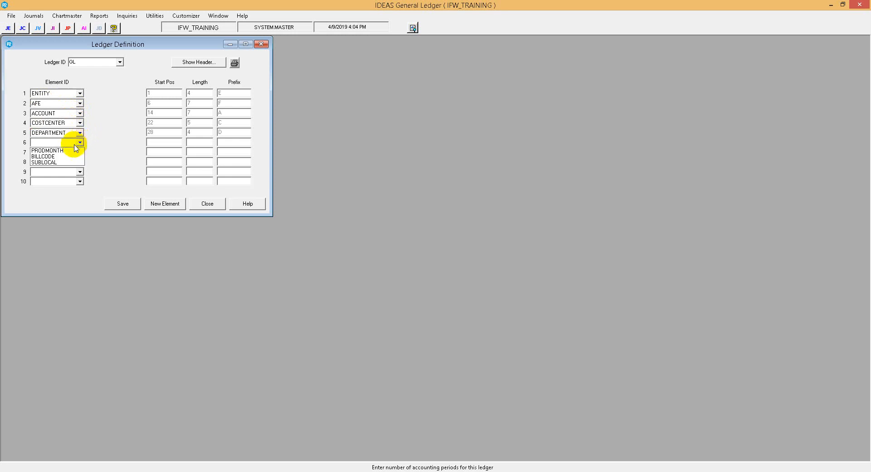
{"action": "left_click", "coordinate": [64, 162]}
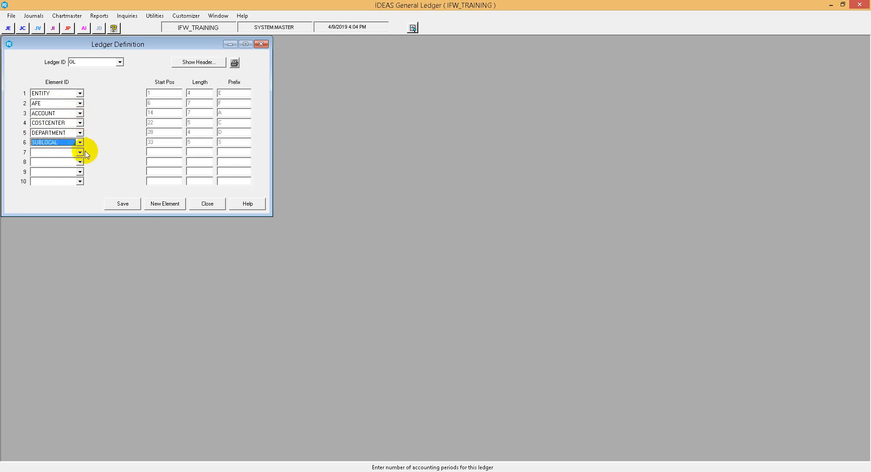
Assign PRODMONTH and BILLCODE as elements 7 and 8, and save and close the ledger definition
{"action": "left_click", "coordinate": [80, 152]}
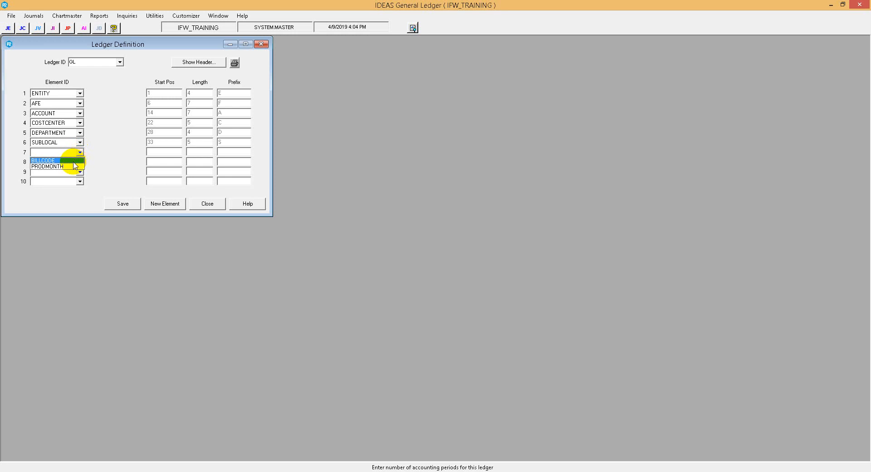
{"action": "left_click", "coordinate": [68, 166]}
{"action": "left_click", "coordinate": [80, 161]}
{"action": "left_click", "coordinate": [68, 167]}
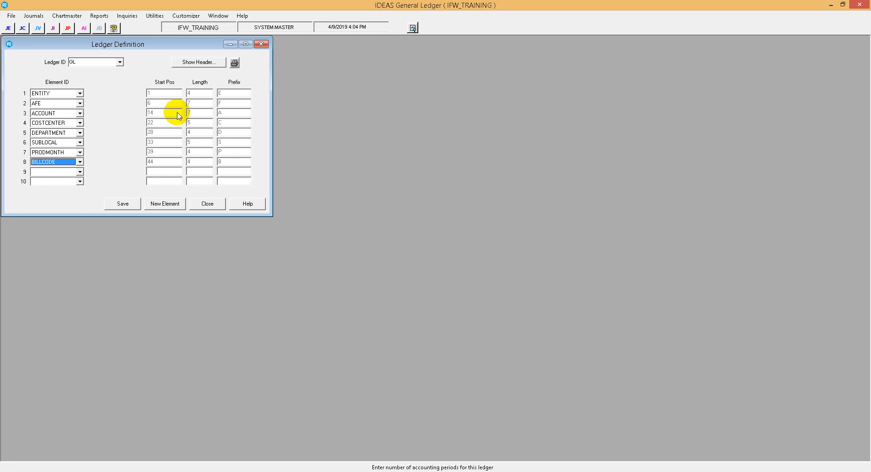
{"action": "left_click", "coordinate": [121, 202]}
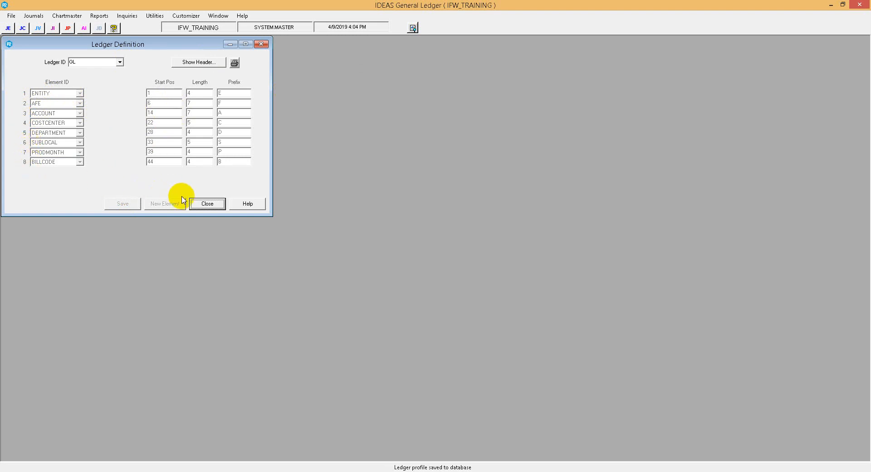
{"action": "left_click", "coordinate": [202, 205]}
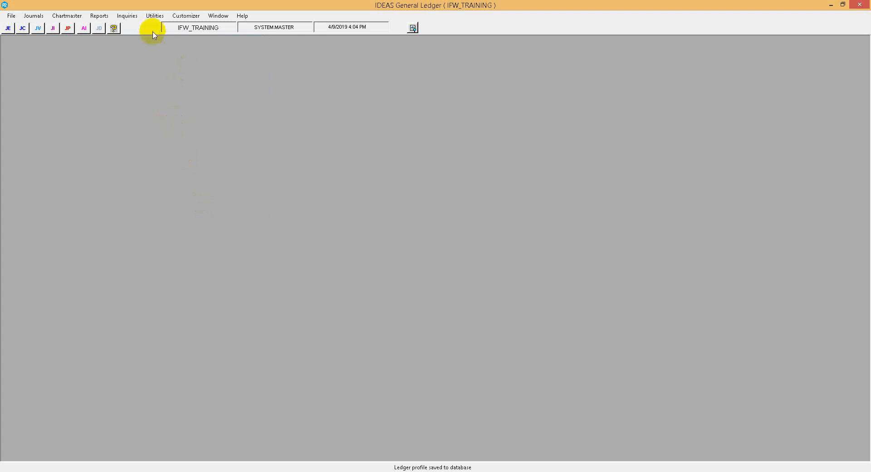
In the GL ledger's Account ID Format, set the ENTITY rules to Edit E, Required R and Alpha/Num A
{"action": "left_click", "coordinate": [176, 19]}
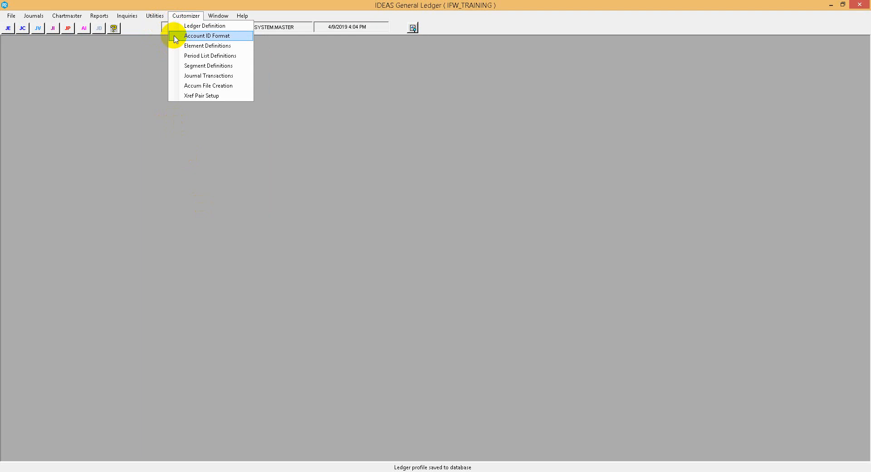
{"action": "left_click", "coordinate": [175, 36]}
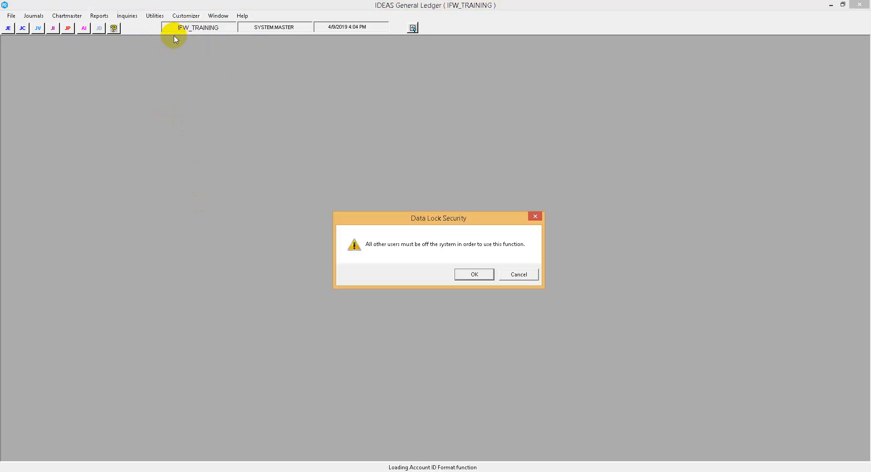
{"action": "left_click", "coordinate": [480, 276]}
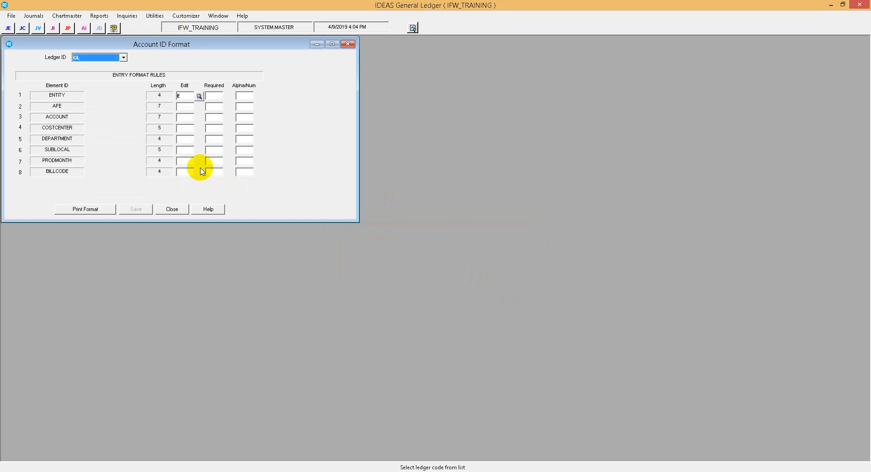
{"action": "left_click", "coordinate": [185, 96]}
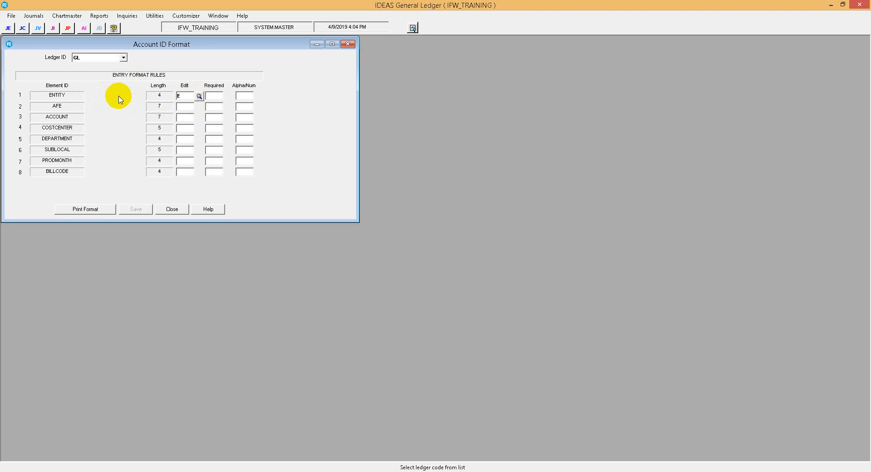
{"action": "left_click", "coordinate": [211, 95]}
{"action": "type", "text": "R"}
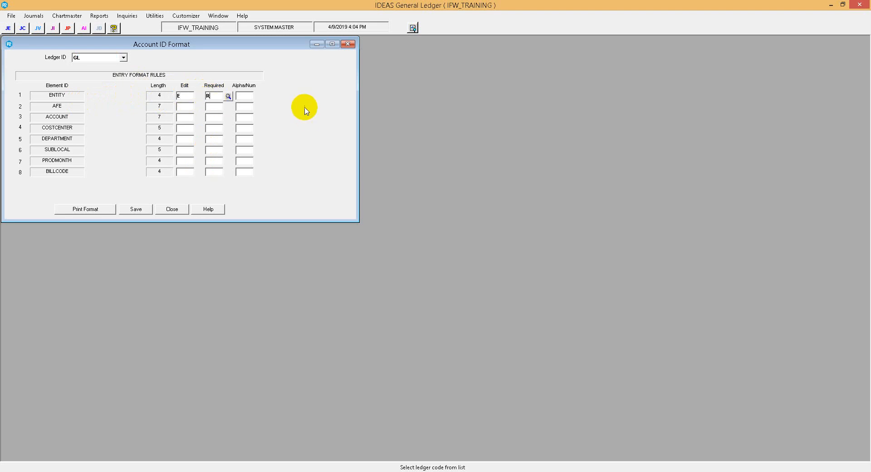
{"action": "left_click", "coordinate": [244, 96]}
{"action": "type", "text": "A"}
Set the AFE entry format rules to Edit R, Required O and Alpha/Num A
{"action": "left_click", "coordinate": [184, 106]}
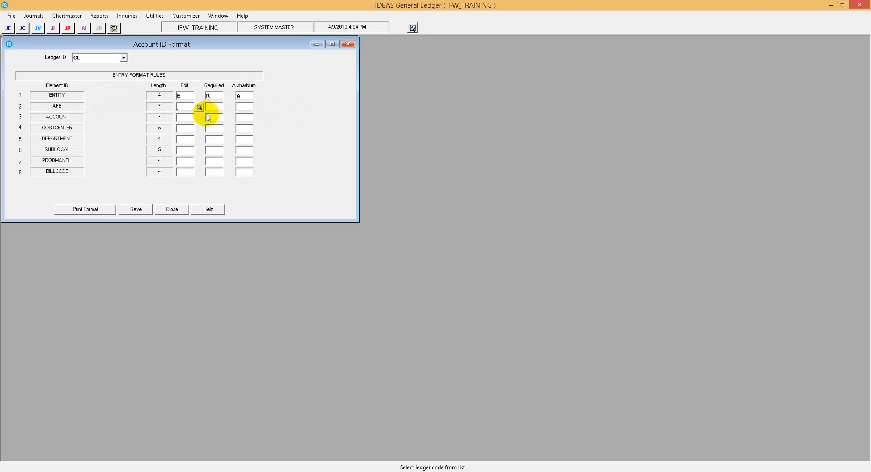
{"action": "type", "text": "R"}
{"action": "left_click", "coordinate": [209, 107]}
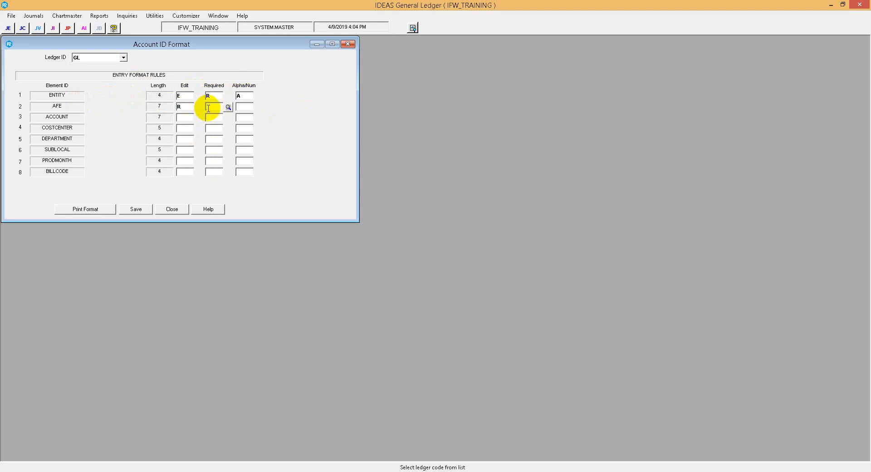
{"action": "type", "text": "R"}
{"action": "key", "text": "Tab"}
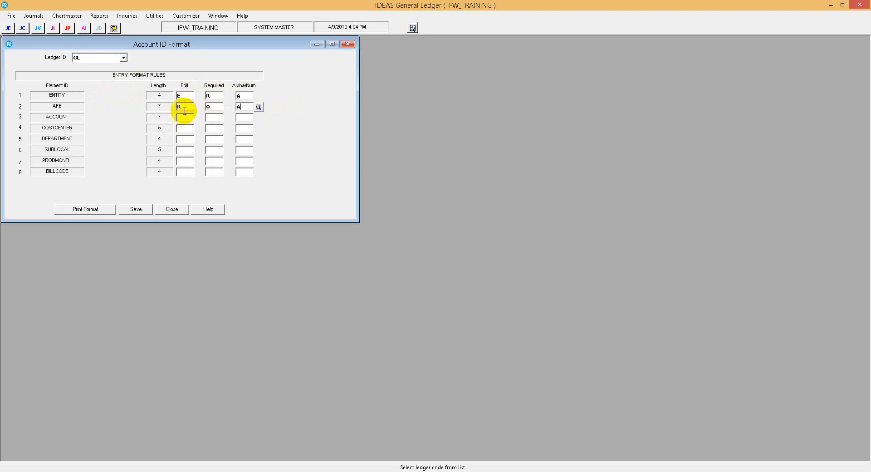
Set the ACCOUNT entry format rules to Edit E, Required R and Alpha/Num A
{"action": "left_click", "coordinate": [179, 119]}
{"action": "type", "text": "E"}
{"action": "left_click", "coordinate": [212, 117]}
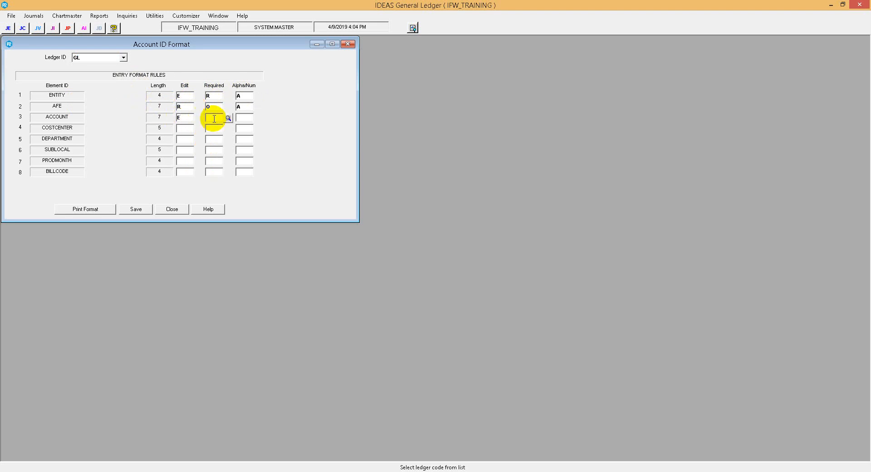
{"action": "type", "text": "R"}
{"action": "left_click", "coordinate": [238, 118]}
{"action": "type", "text": "A"}
Set the COSTCENTER entry format rules to Edit R, Required O and Alpha/Num A
{"action": "left_click", "coordinate": [188, 128]}
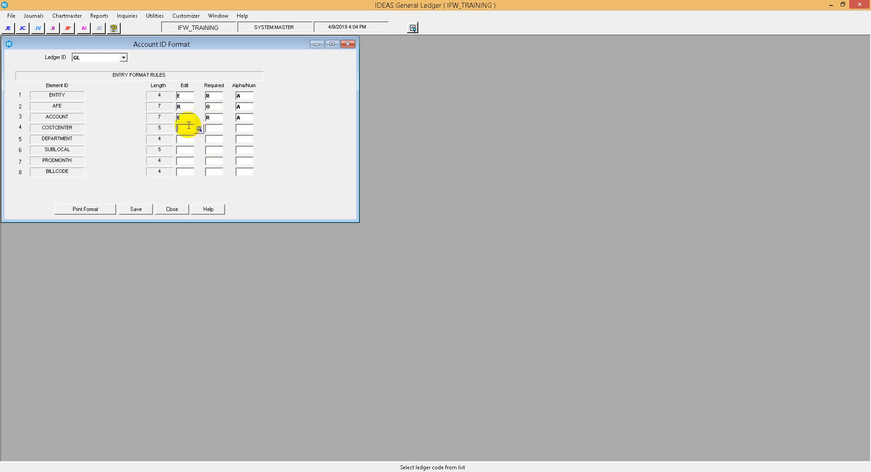
{"action": "type", "text": "R"}
{"action": "key", "text": "Tab"}
{"action": "type", "text": "O"}
{"action": "key", "text": "Tab"}
{"action": "type", "text": "A"}
Set the DEPARTMENT entry format rules to Edit R, Required O and Alpha/Num A
{"action": "key", "text": "Tab"}
{"action": "type", "text": "R"}
{"action": "key", "text": "Tab"}
{"action": "type", "text": "O"}
{"action": "key", "text": "Tab"}
{"action": "type", "text": "A"}
Set the SUBLOCAL entry format rules to Edit R, Required O and Alpha/Num A
{"action": "key", "text": "Tab"}
{"action": "type", "text": "R"}
{"action": "key", "text": "Tab"}
{"action": "type", "text": "O"}
Set the PRODMONTH and BILLCODE entry format rules to Edit R, Required O and Alpha/Num A
{"action": "key", "text": "Tab"}
{"action": "type", "text": "A"}
{"action": "key", "text": "Tab"}
{"action": "type", "text": "R\tO\tA"}
{"action": "key", "text": "Tab"}
{"action": "type", "text": "R"}
{"action": "key", "text": "Tab"}
{"action": "key", "text": "Tab"}
{"action": "type", "text": "A"}
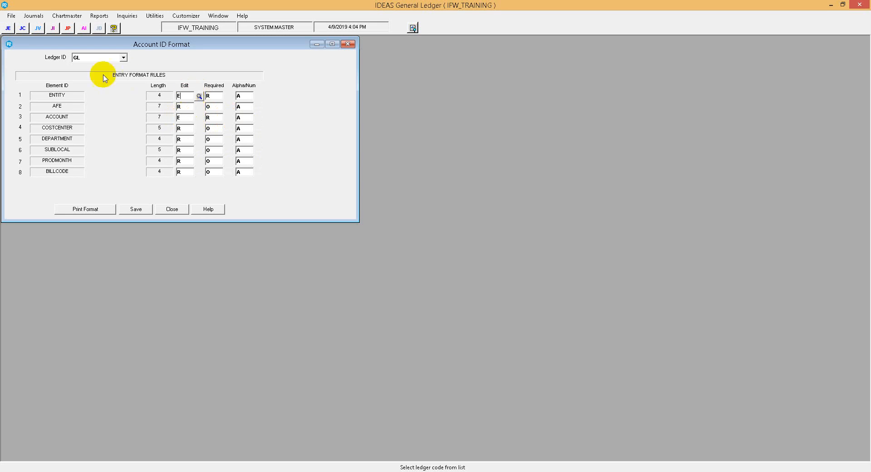
Examine the choices offered for ENTITY's Edit, Required and Alpha/Num rules, cancelling each lookup
{"action": "double_click", "coordinate": [189, 96]}
{"action": "left_click_drag", "start_coordinate": [185, 102], "coordinate": [279, 107]}
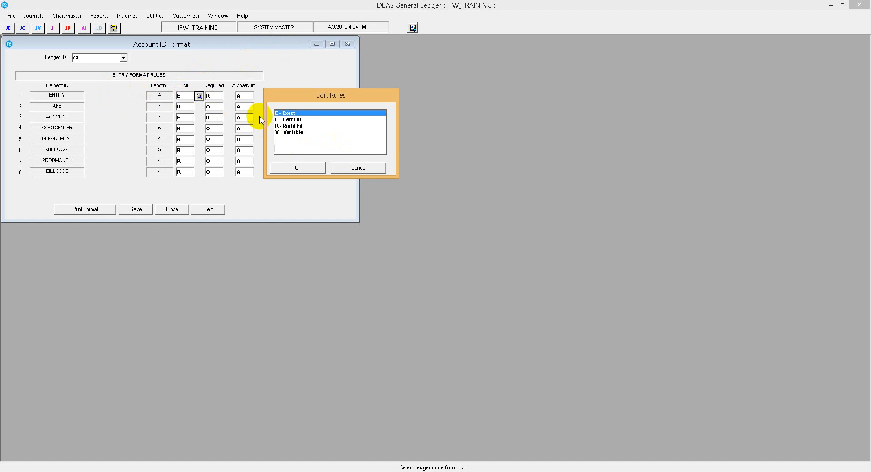
{"action": "left_click", "coordinate": [360, 168]}
{"action": "left_click", "coordinate": [215, 96]}
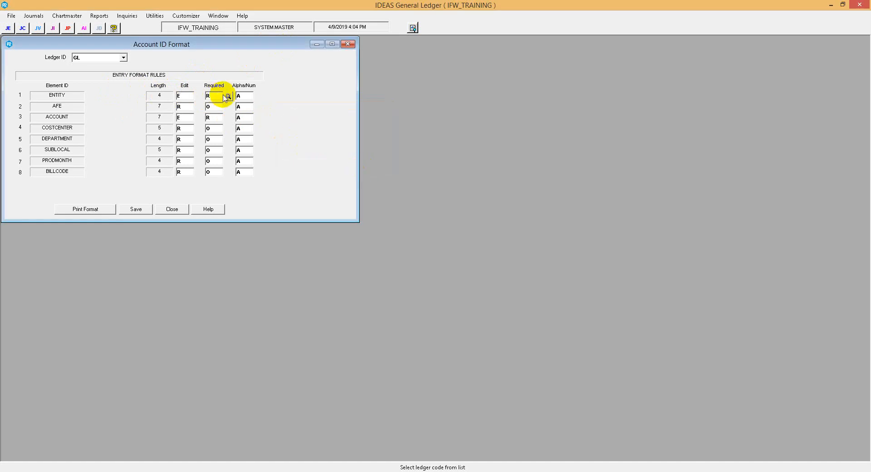
{"action": "left_click", "coordinate": [228, 96]}
{"action": "left_click_drag", "start_coordinate": [224, 97], "coordinate": [295, 101]}
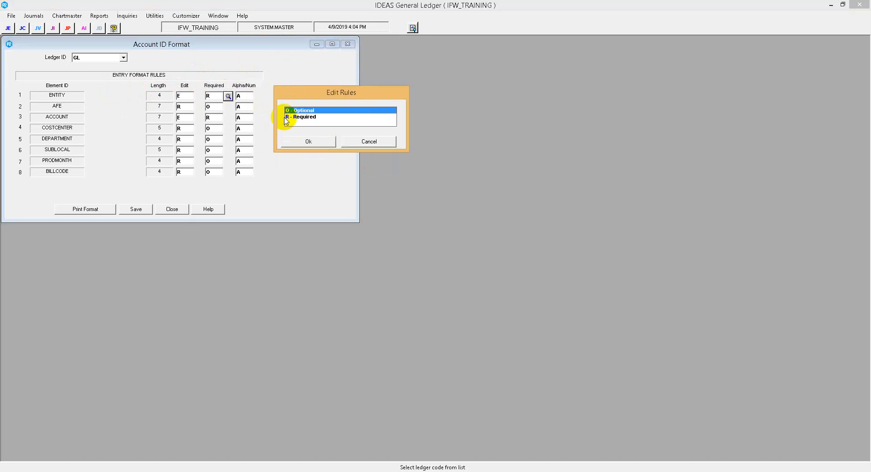
{"action": "left_click", "coordinate": [365, 141]}
{"action": "left_click", "coordinate": [243, 96]}
{"action": "left_click", "coordinate": [258, 97]}
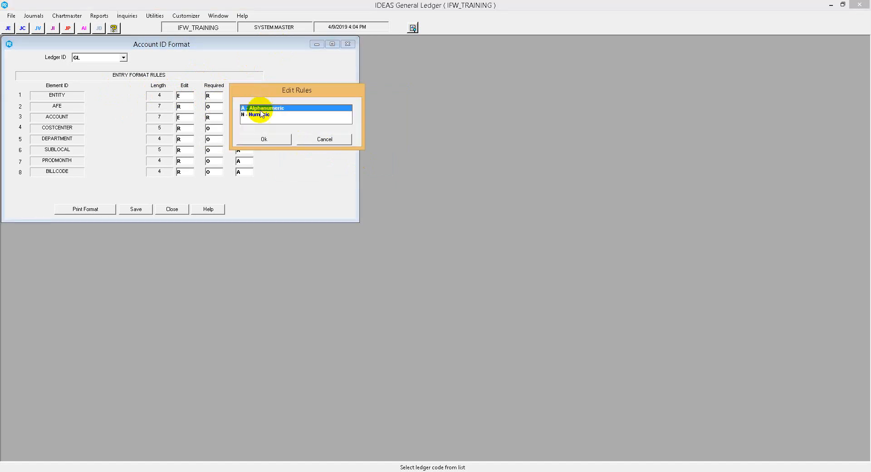
{"action": "left_click_drag", "start_coordinate": [268, 84], "coordinate": [337, 90]}
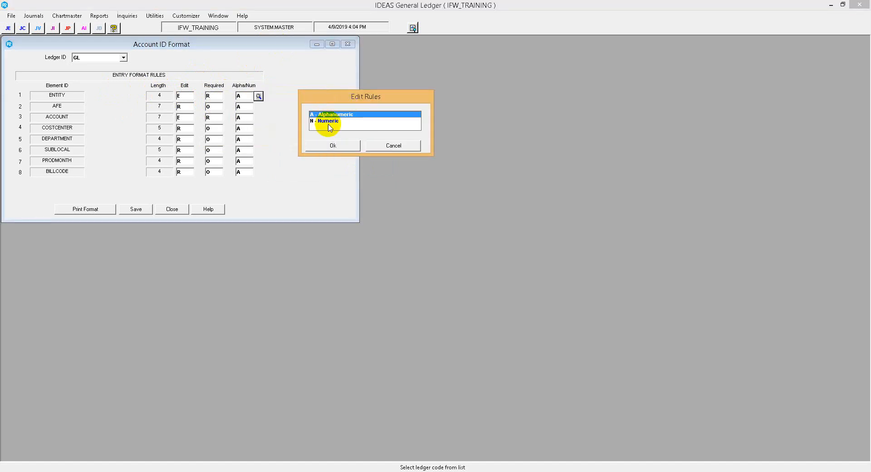
{"action": "left_click", "coordinate": [390, 145]}
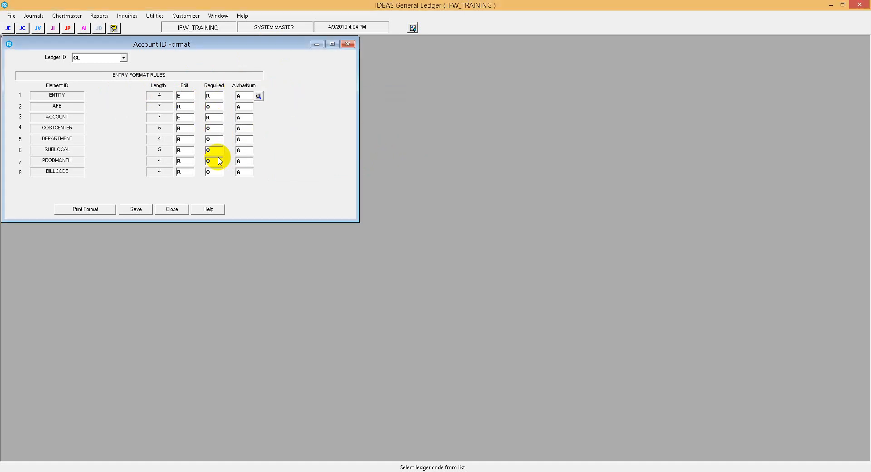
Review the Edit rule choices offered for the AFE element and cancel the lookup
{"action": "left_click", "coordinate": [180, 107]}
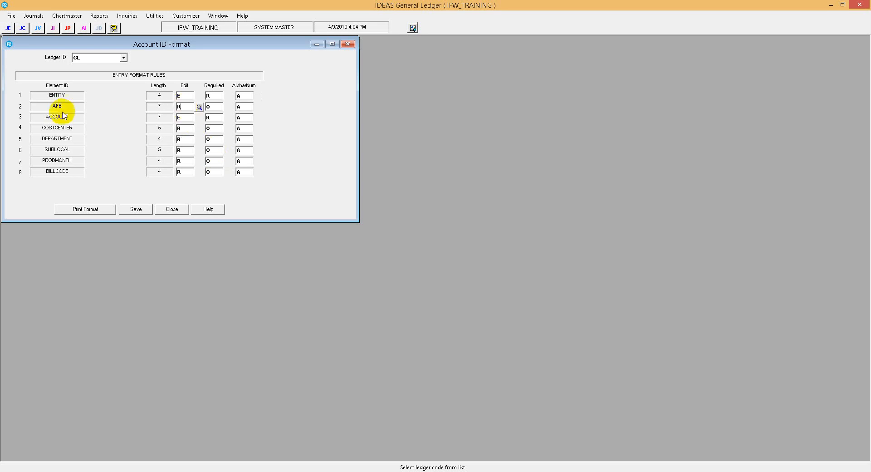
{"action": "left_click", "coordinate": [199, 110]}
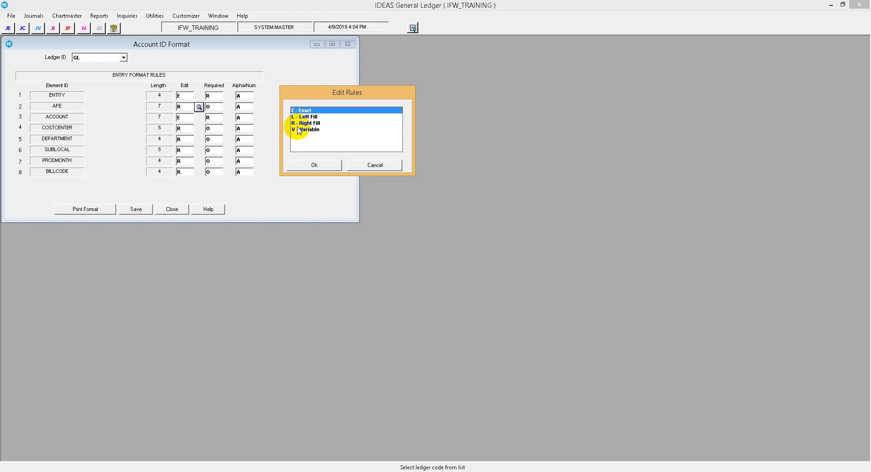
{"action": "left_click", "coordinate": [356, 164]}
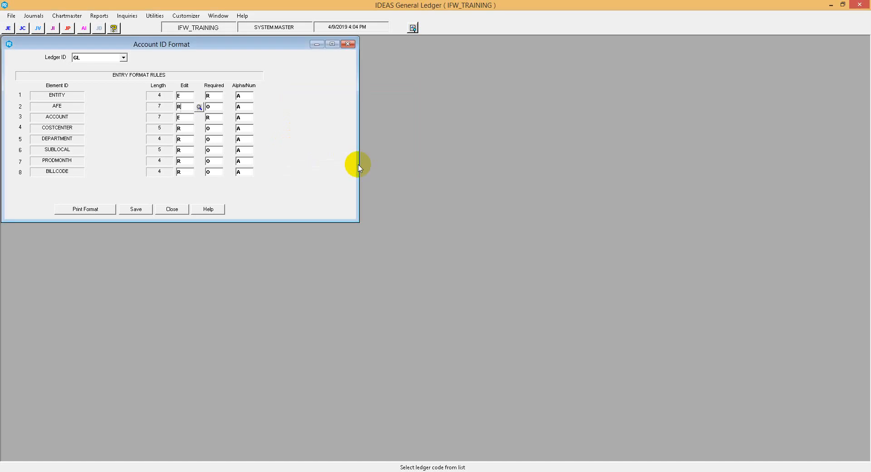
Review the Required rule choices offered for the AFE element and cancel the lookup
{"action": "left_click", "coordinate": [223, 106]}
{"action": "left_click", "coordinate": [227, 107]}
{"action": "left_click_drag", "start_coordinate": [235, 105], "coordinate": [361, 105]}
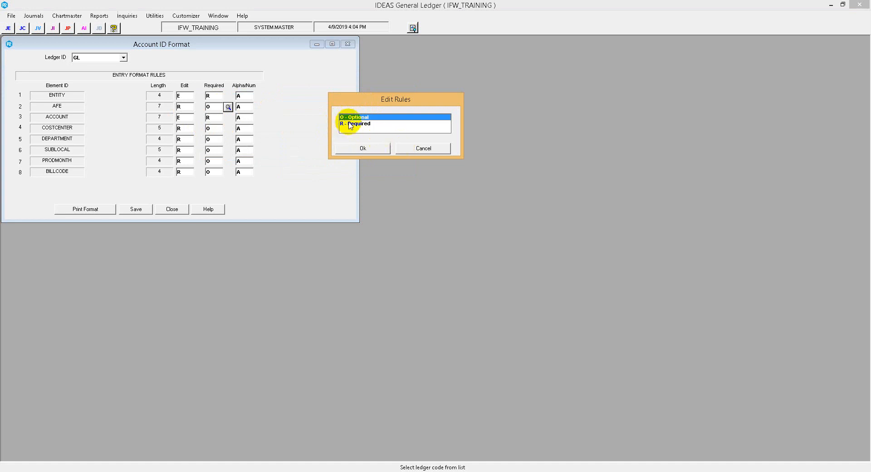
{"action": "left_click", "coordinate": [408, 148]}
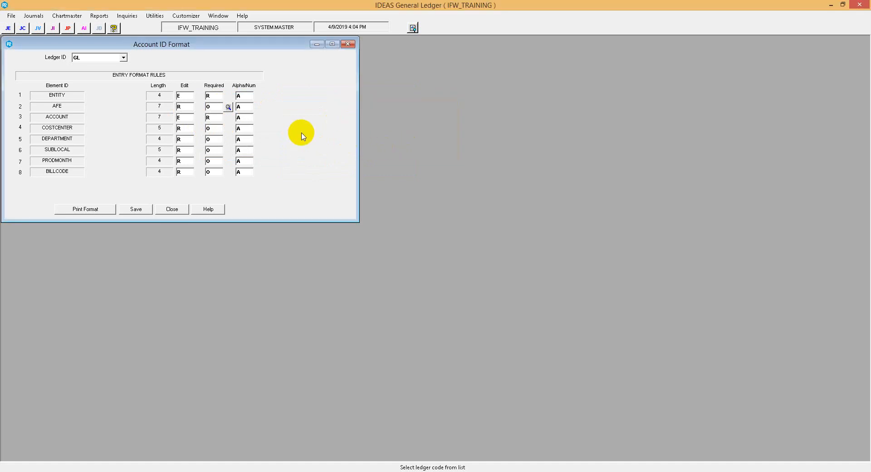
{"action": "left_click", "coordinate": [245, 107]}
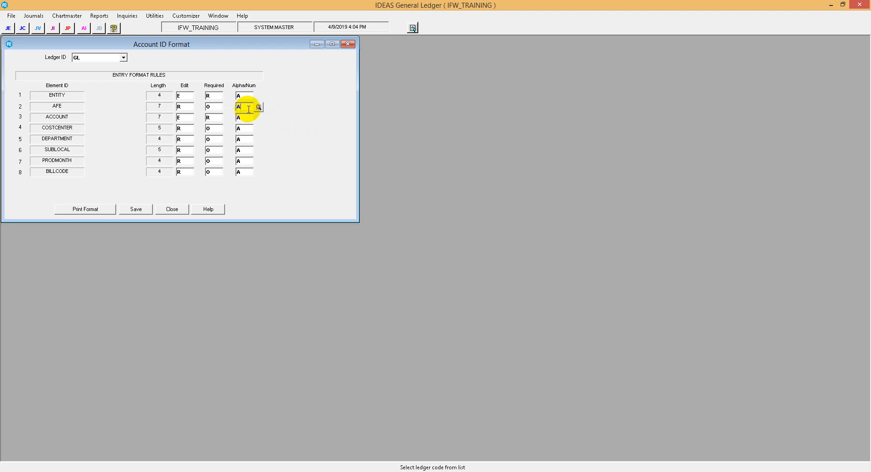
Set the print format headings to ENT, AFE, ACCT, CC, DEPT, SUBL, PMTH and BC in element order, then save and close the format
{"action": "left_click", "coordinate": [87, 209]}
{"action": "left_click", "coordinate": [245, 97]}
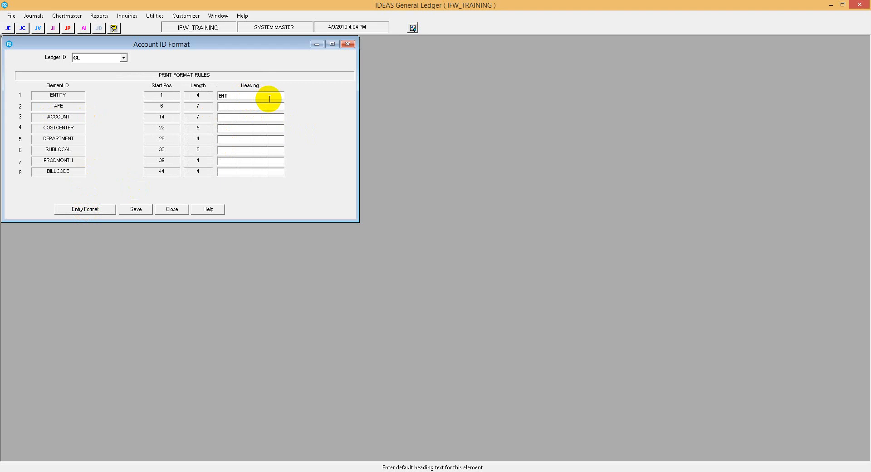
{"action": "type", "text": "AF"}
{"action": "type", "text": "TH"}
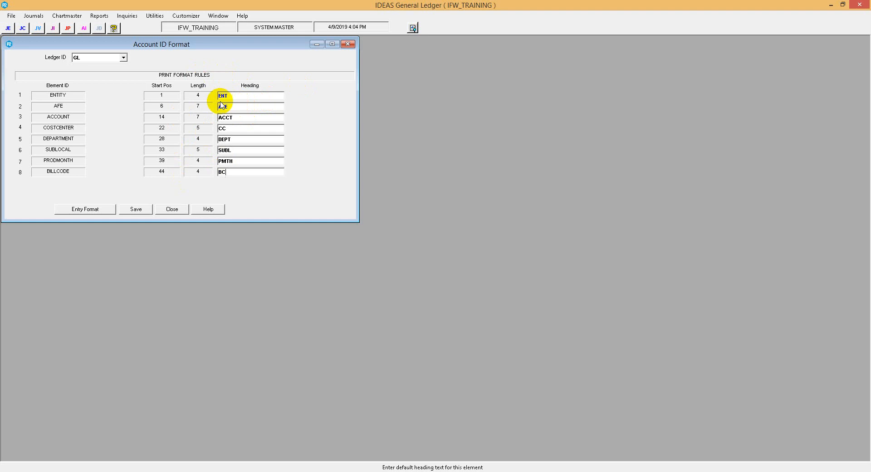
{"action": "left_click", "coordinate": [135, 208]}
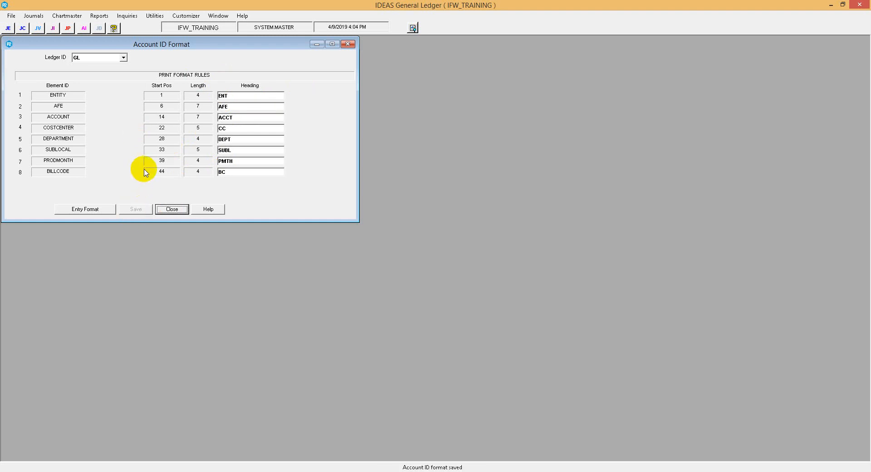
{"action": "left_click", "coordinate": [93, 209]}
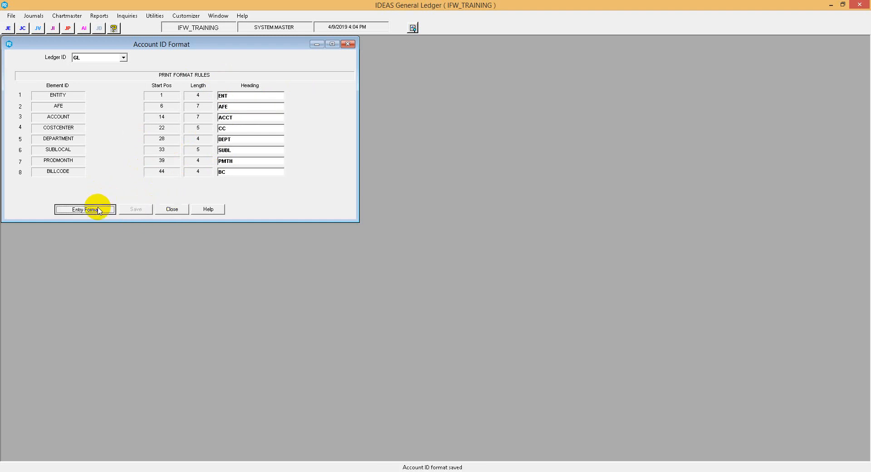
{"action": "left_click", "coordinate": [172, 209]}
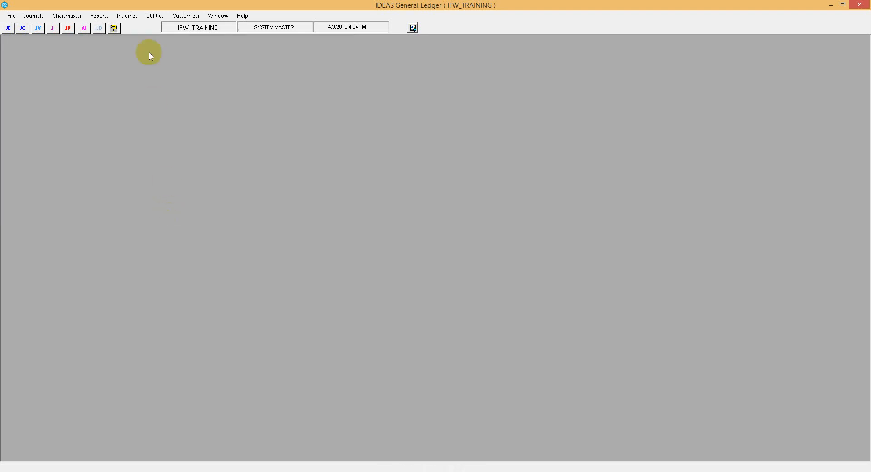
In Element Definitions, make ACCOUNT's User Field #3 required with screen text T and save the element
{"action": "left_click", "coordinate": [182, 16]}
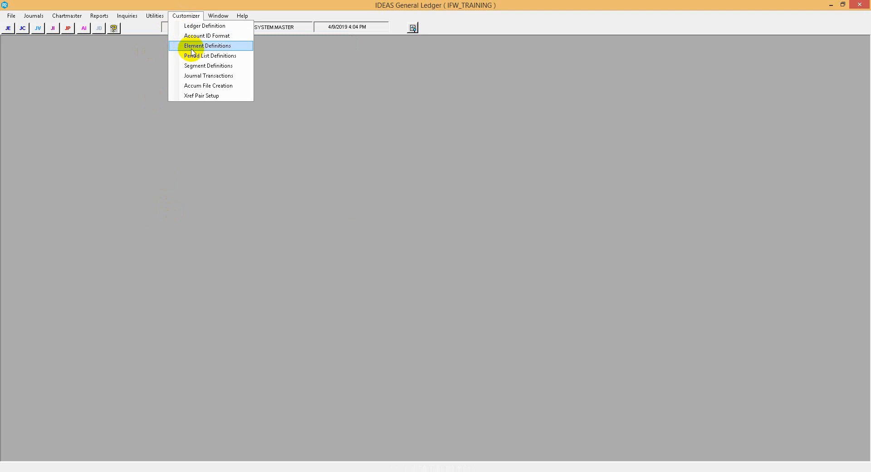
{"action": "left_click", "coordinate": [185, 48]}
{"action": "left_click", "coordinate": [470, 273]}
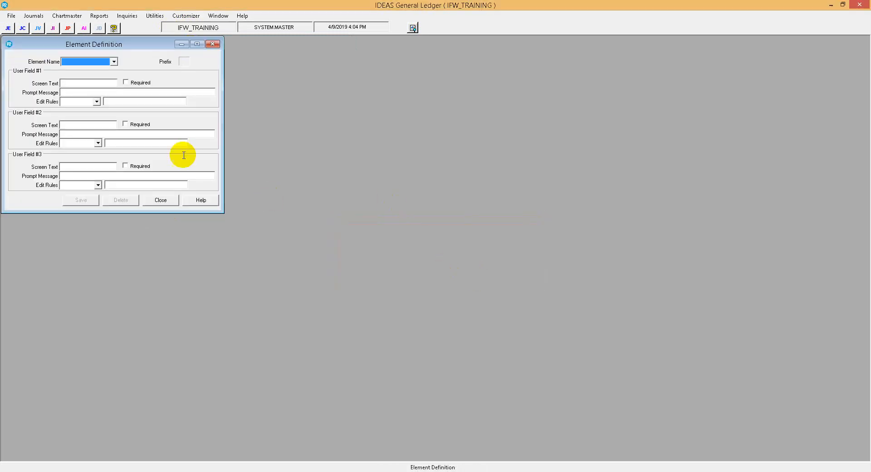
{"action": "left_click", "coordinate": [113, 61]}
{"action": "left_click", "coordinate": [93, 69]}
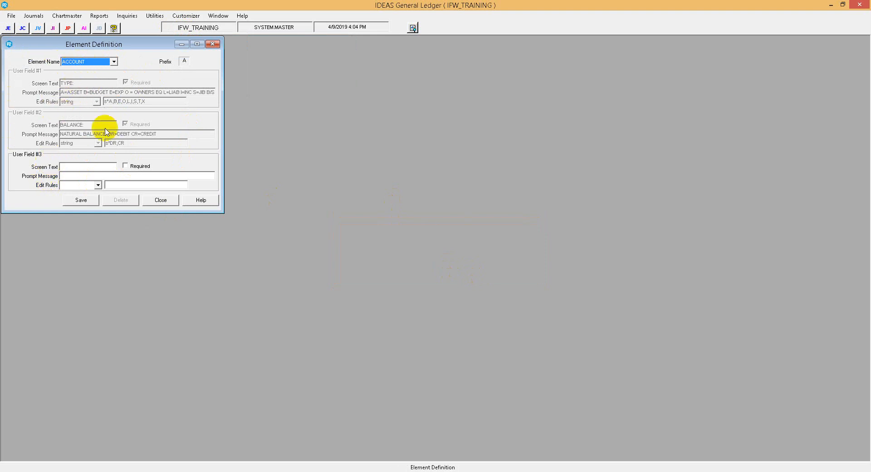
{"action": "left_click", "coordinate": [125, 165]}
{"action": "left_click", "coordinate": [82, 167]}
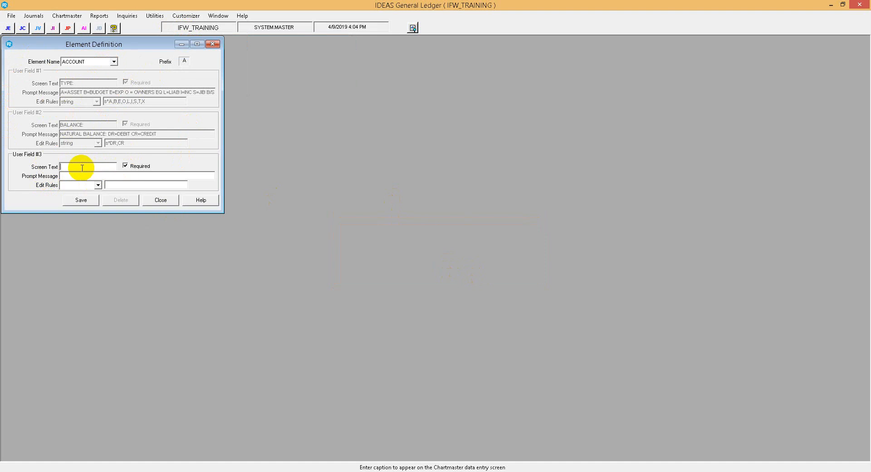
{"action": "type", "text": "T"}
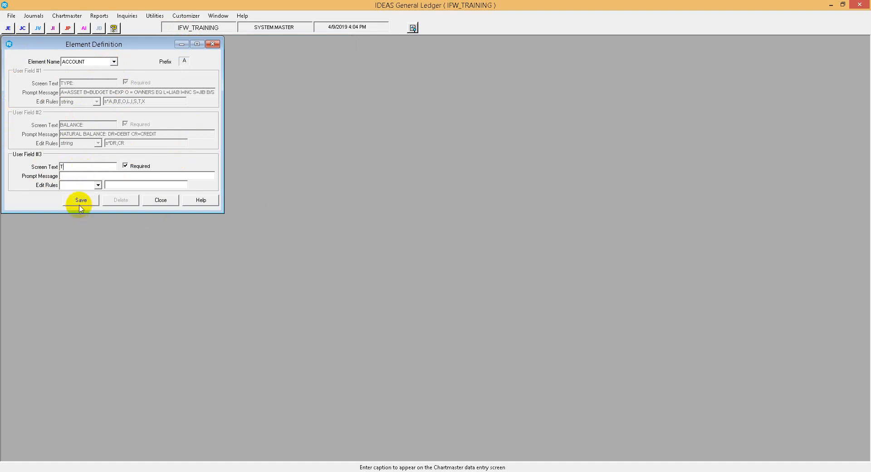
{"action": "left_click", "coordinate": [78, 201]}
Define AFE's User Field #1 as required with screen text TYPE and a string edit rule, then save and close the definition
{"action": "left_click", "coordinate": [114, 62]}
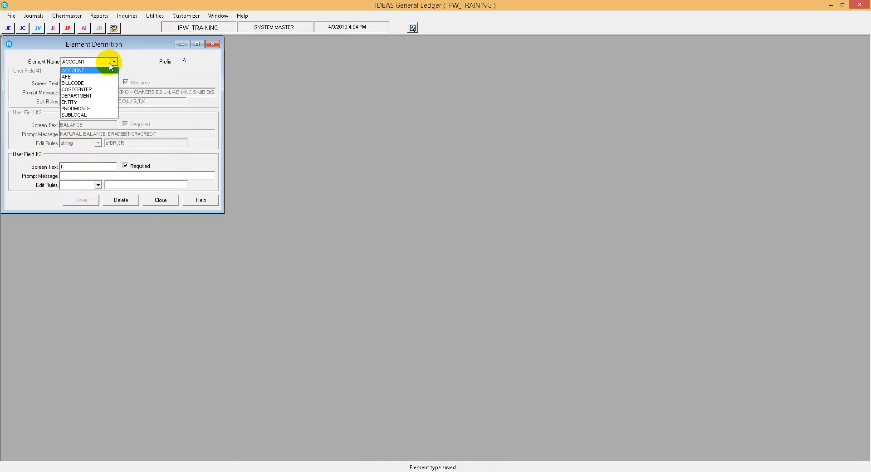
{"action": "left_click", "coordinate": [95, 86]}
{"action": "left_click", "coordinate": [99, 82]}
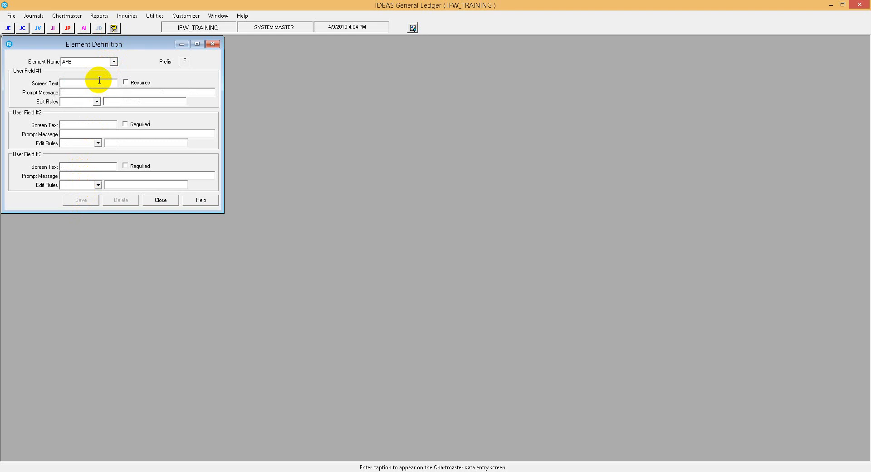
{"action": "type", "text": "TYPE"}
{"action": "left_click", "coordinate": [126, 82]}
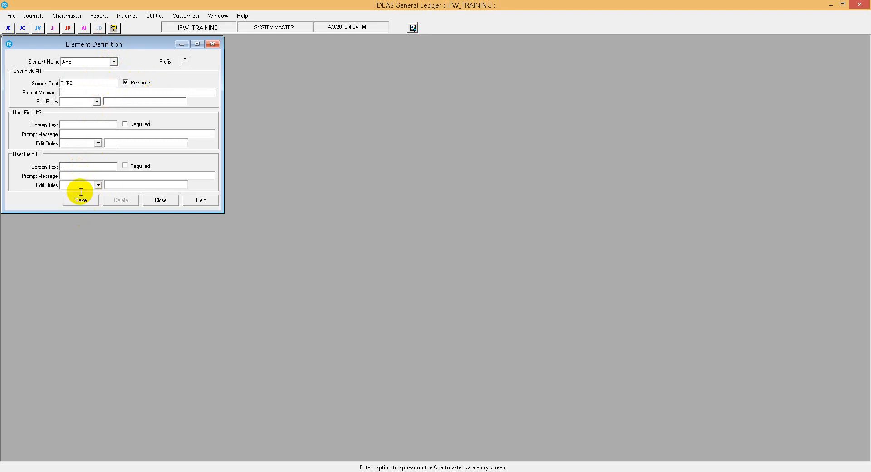
{"action": "left_click", "coordinate": [83, 101]}
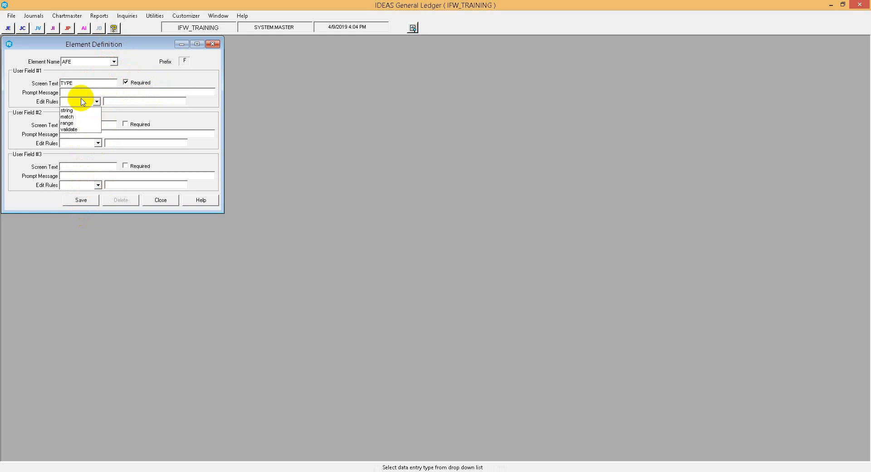
{"action": "left_click", "coordinate": [87, 111]}
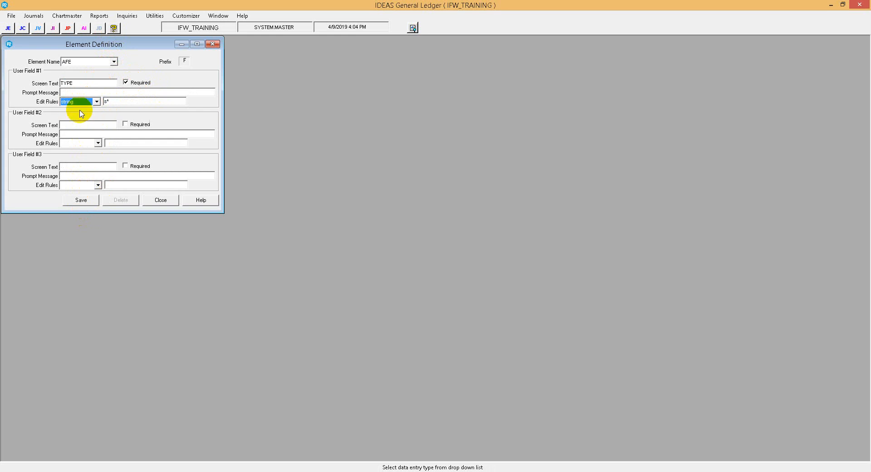
{"action": "left_click", "coordinate": [82, 200]}
{"action": "left_click", "coordinate": [159, 200]}
Check the user fields shown for the ACCOUNT element in Element Maintenance and close the window
{"action": "left_click", "coordinate": [66, 15]}
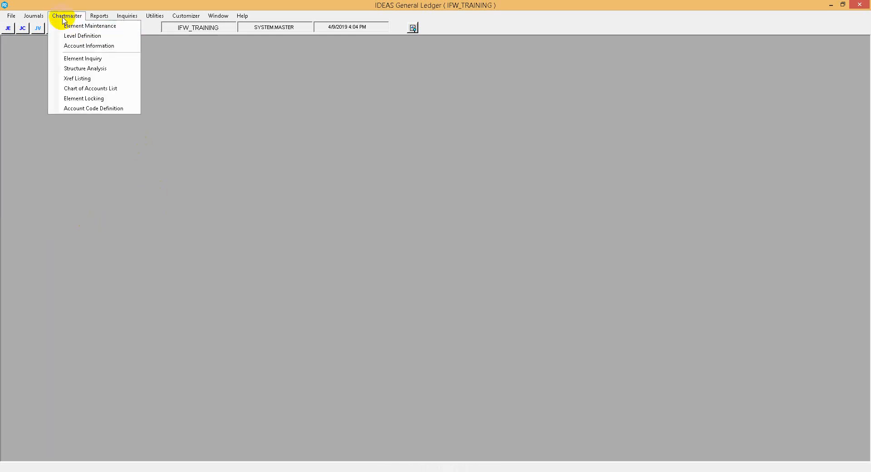
{"action": "left_click", "coordinate": [68, 26]}
{"action": "left_click", "coordinate": [111, 59]}
{"action": "left_click", "coordinate": [93, 64]}
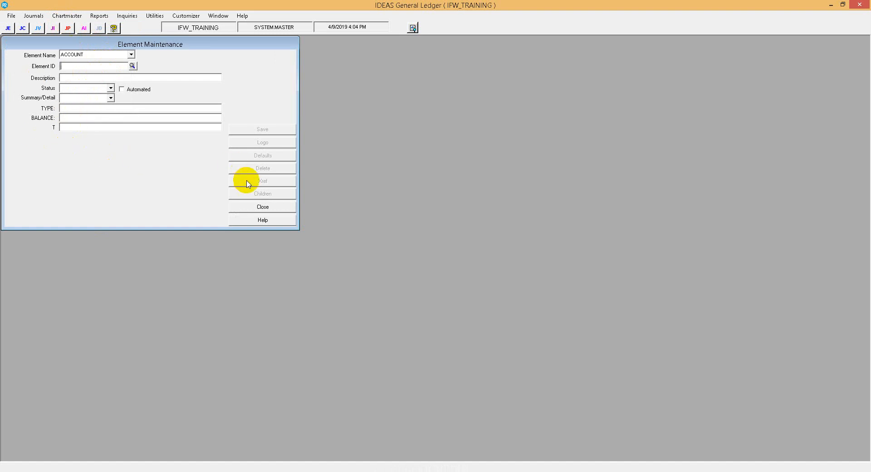
{"action": "left_click", "coordinate": [261, 206]}
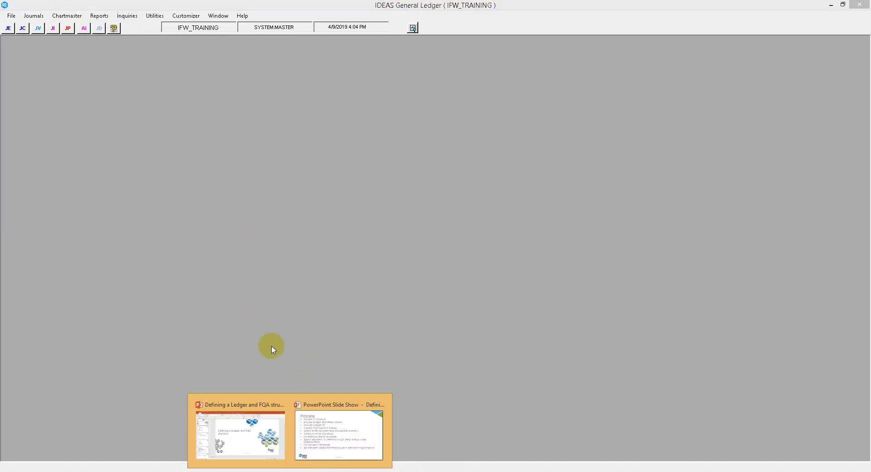
Switch to the PowerPoint slide show and advance from the Process slide to the Output slide
{"action": "left_click", "coordinate": [340, 426]}
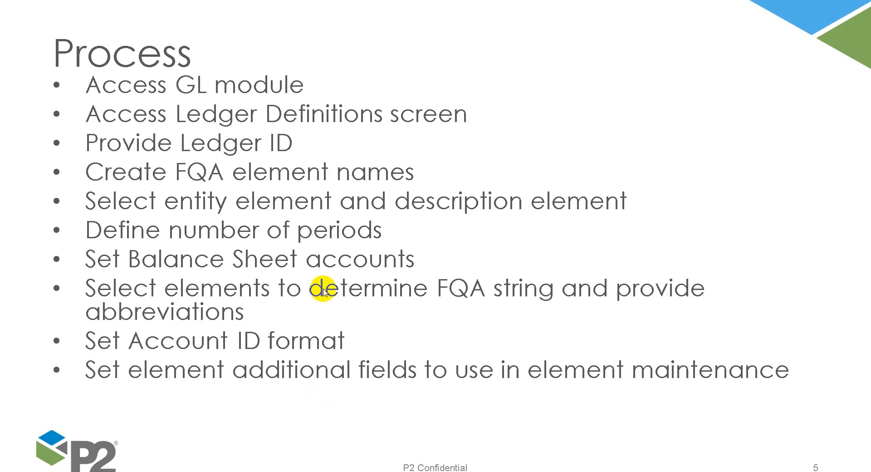
{"action": "left_click", "coordinate": [332, 227]}
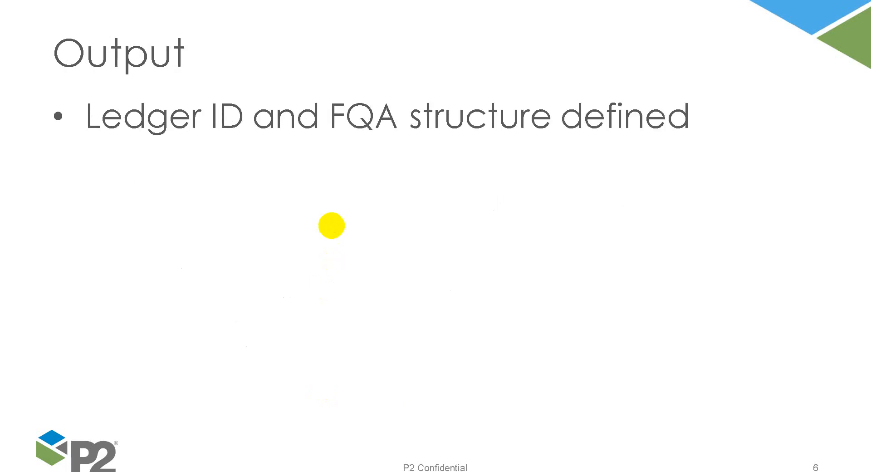